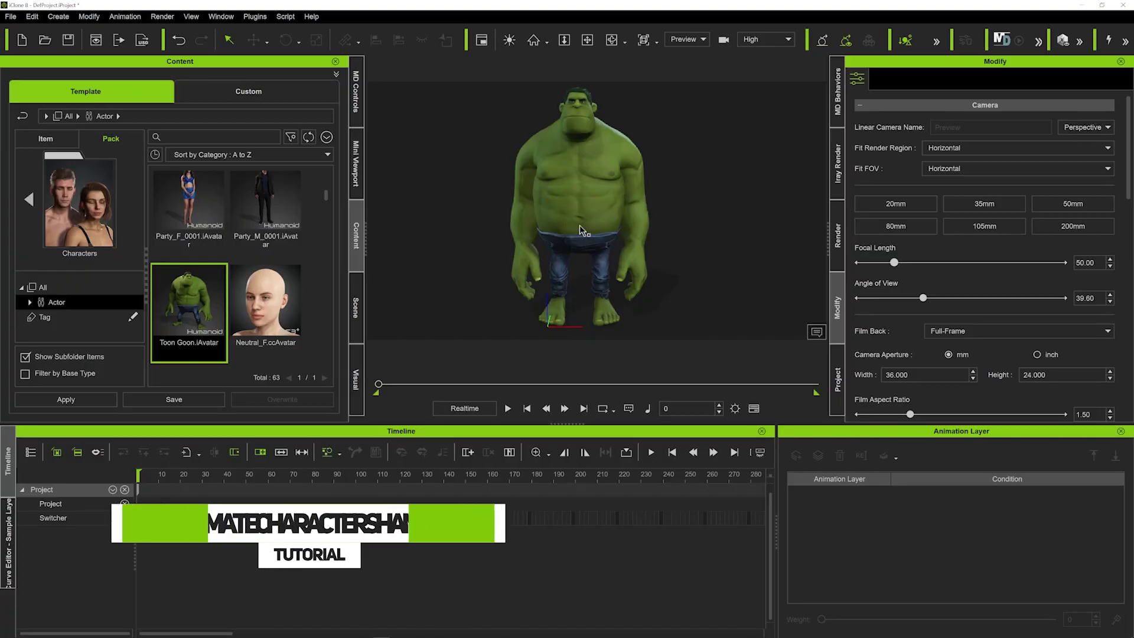
# Select the Toon Goon character and open Edit Motion Layer, with the view on its left hand.
pyautogui.click(563, 248)
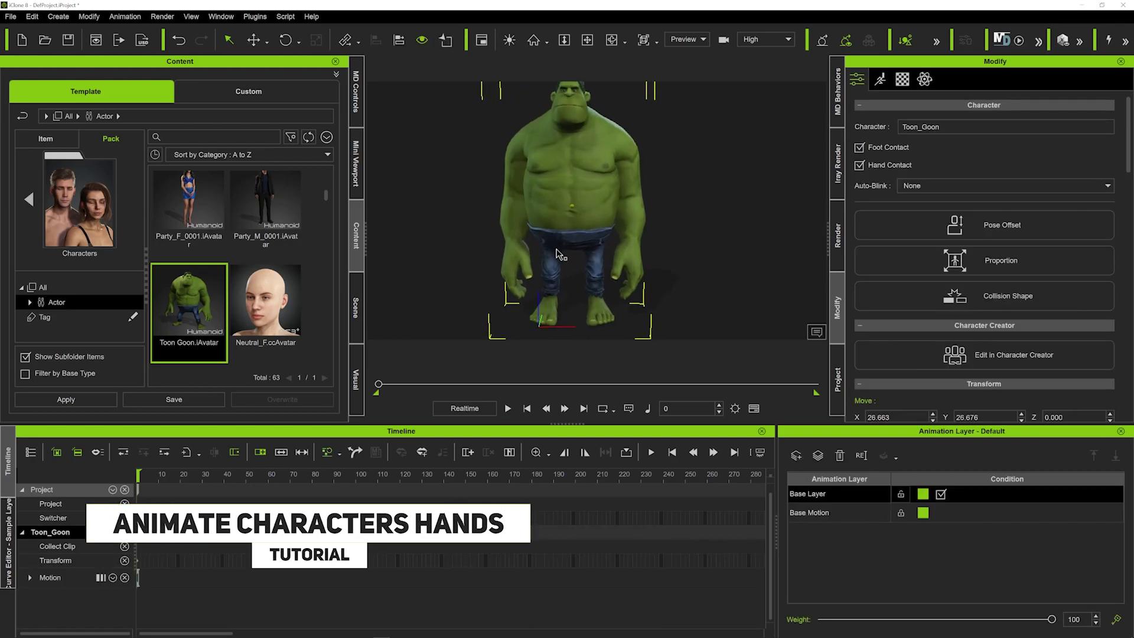
pyautogui.scroll(5, 559, 255)
pyautogui.moveTo(559, 256); pyautogui.dragTo(557, 257, button='right')
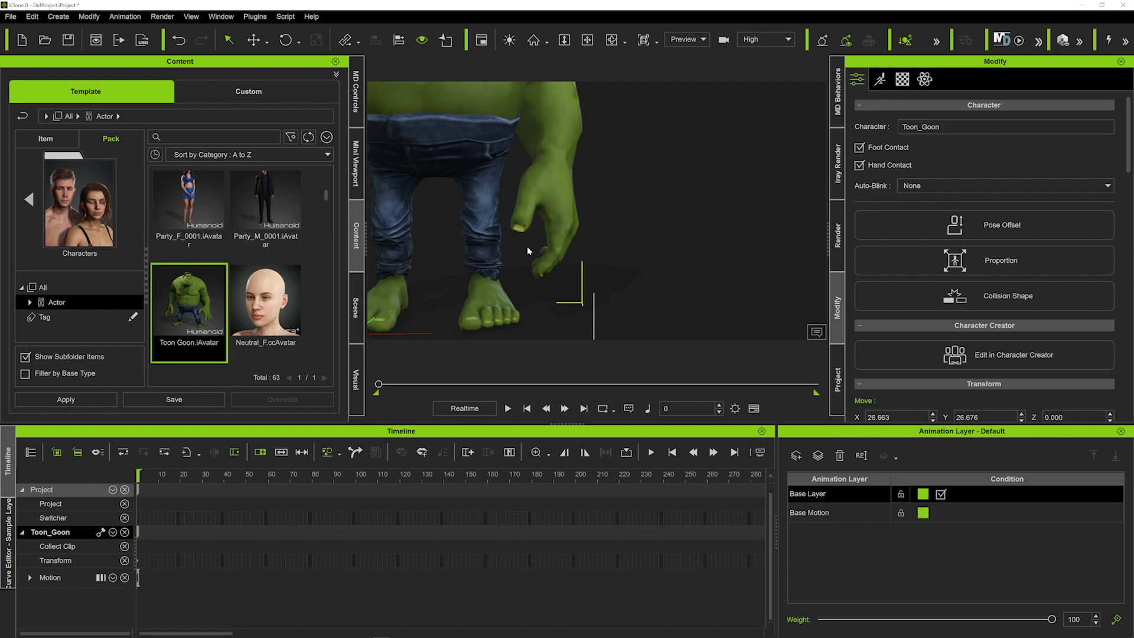
pyautogui.press('n')
pyautogui.moveTo(593, 202); pyautogui.dragTo(508, 197, button='right')
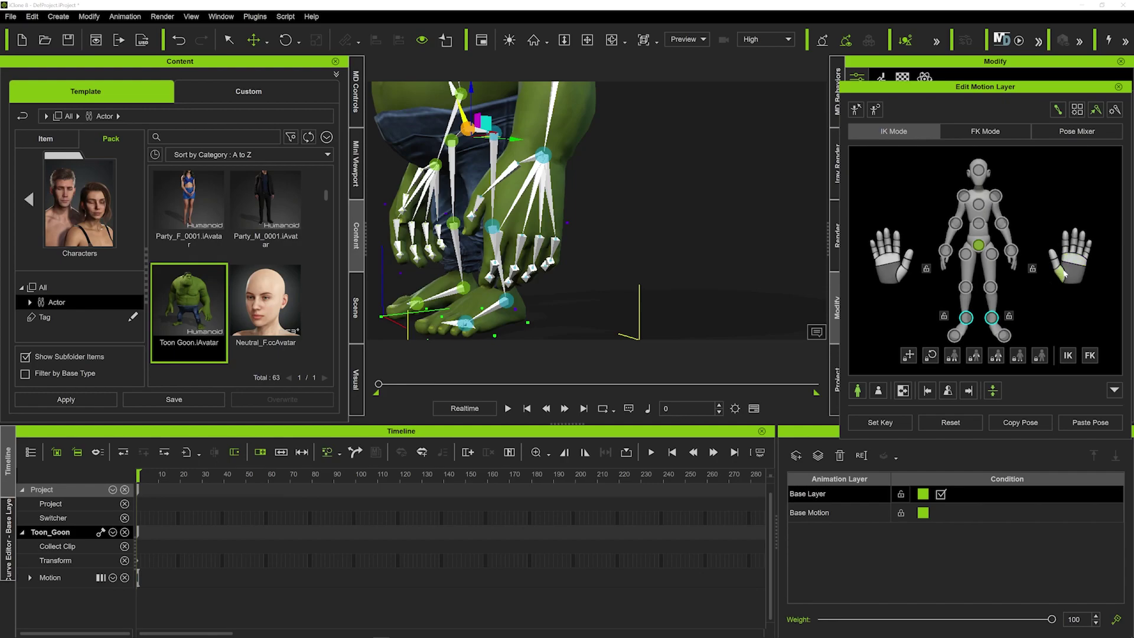
pyautogui.moveTo(538, 178); pyautogui.dragTo(588, 174, button='right')
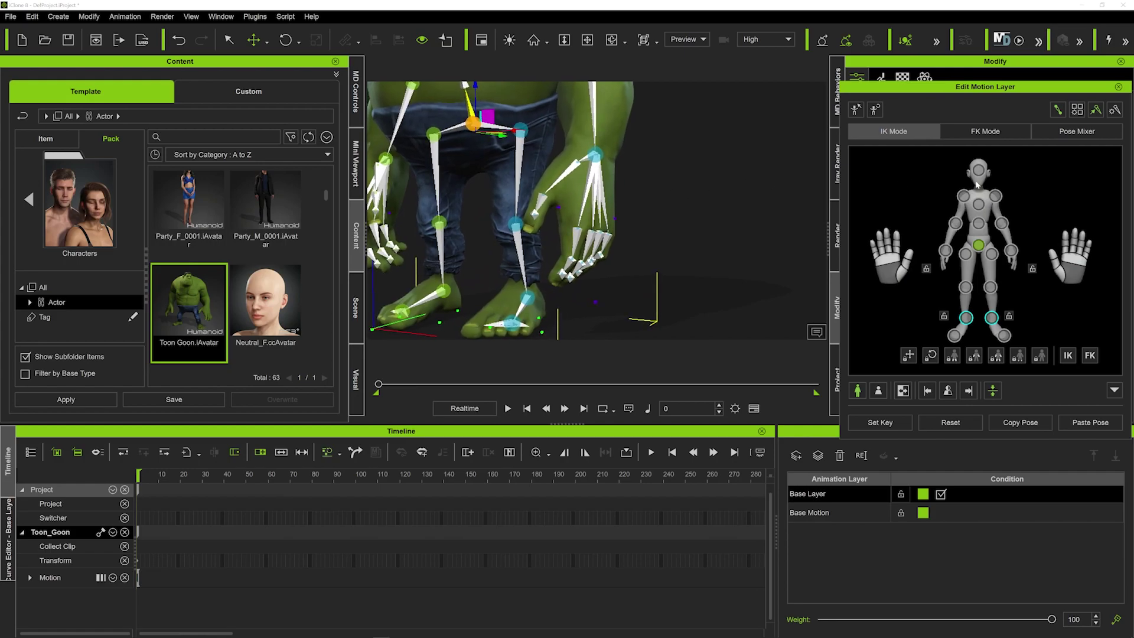
# Hide the bones and skeleton overlay so that only the character's mesh shows around the hand.
pyautogui.click(1058, 111)
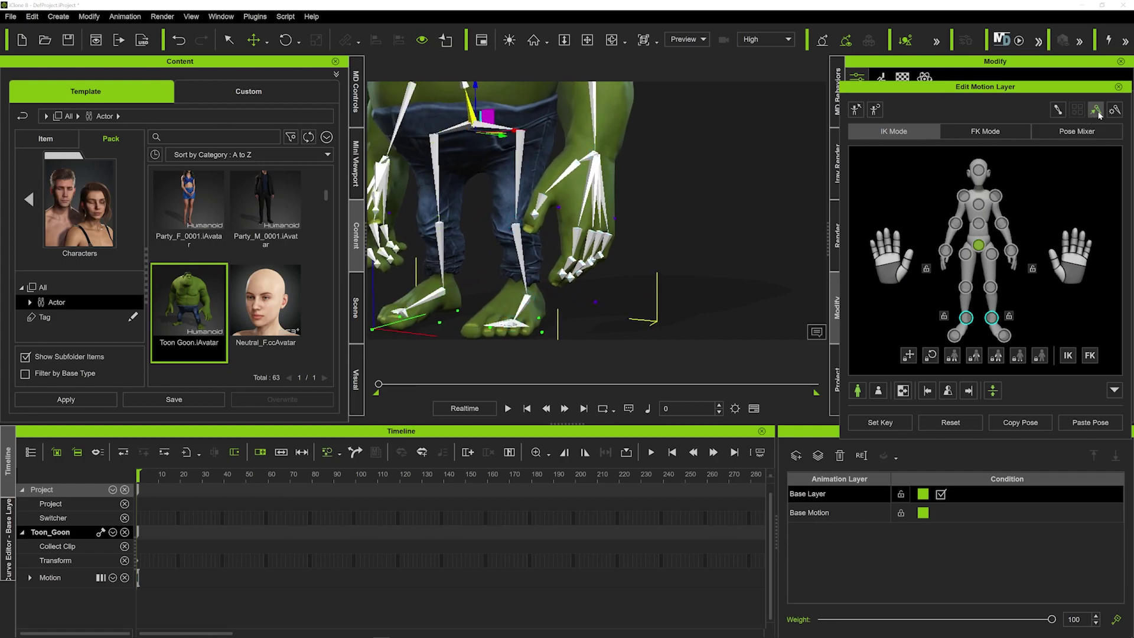
pyautogui.click(1097, 111)
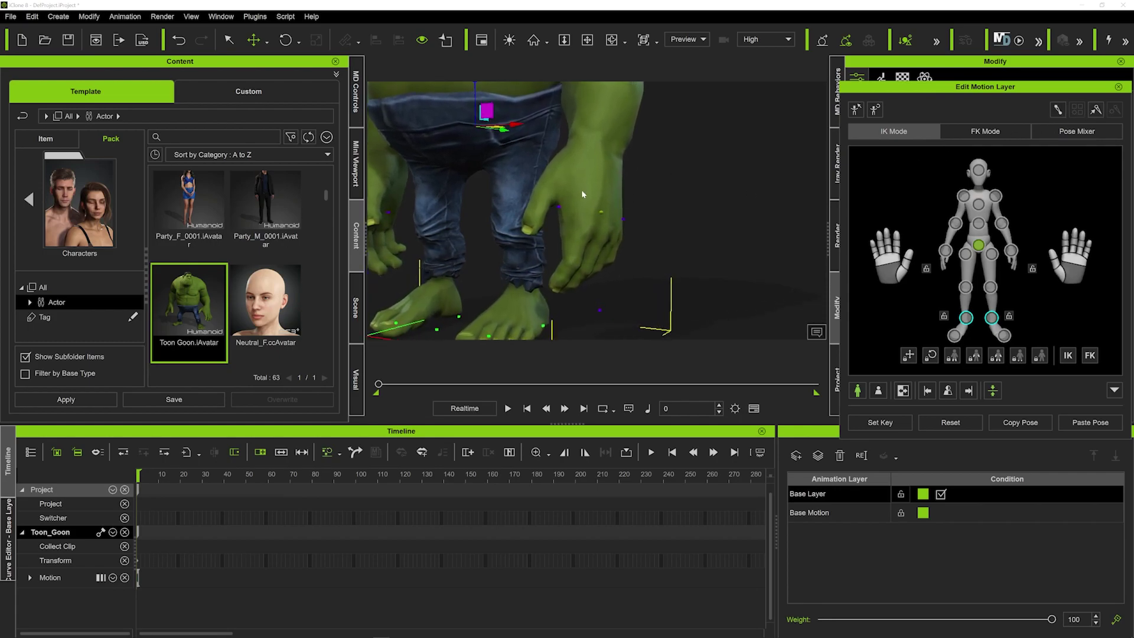
pyautogui.moveTo(518, 200); pyautogui.dragTo(652, 254, button='right')
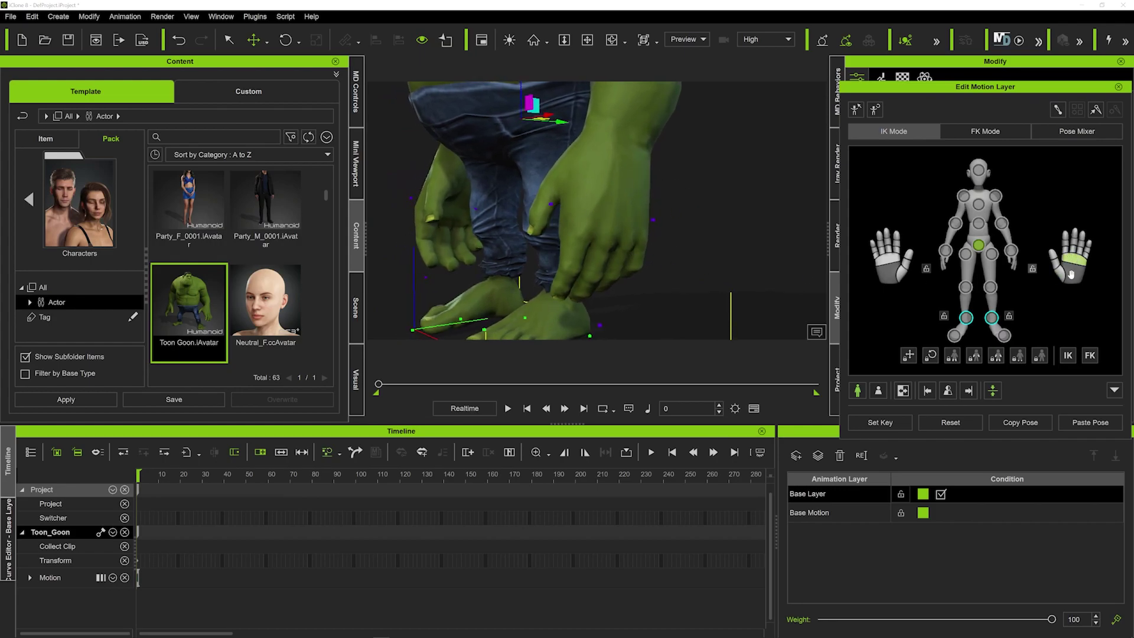
# At frame 20, close all fingers of the character's left hand into a fist.
pyautogui.moveTo(1071, 275); pyautogui.dragTo(1088, 244)
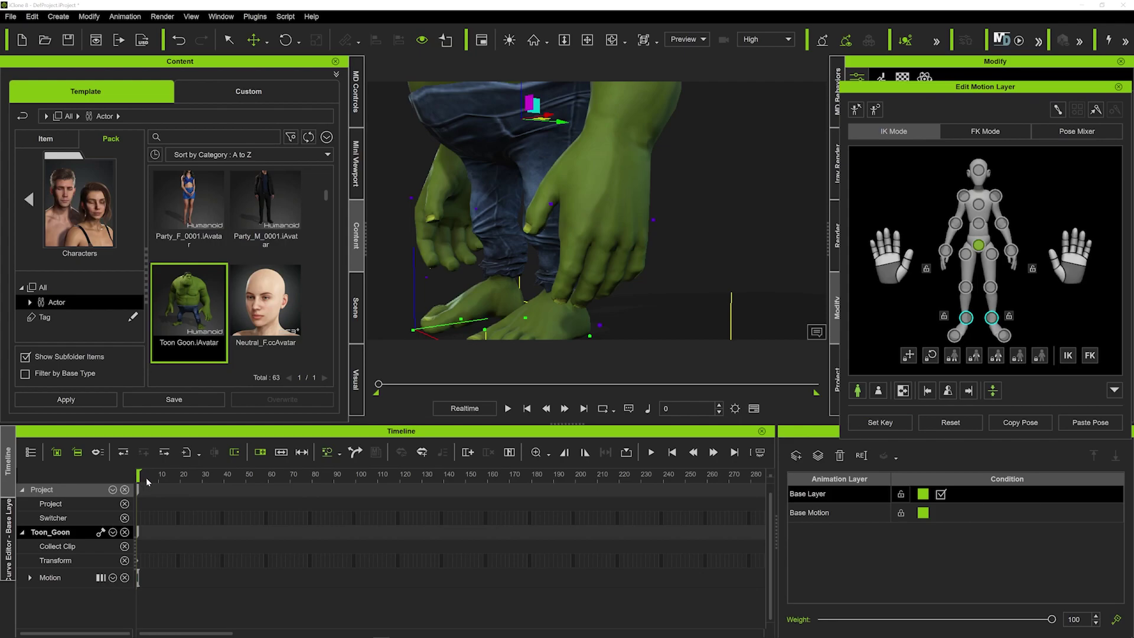
pyautogui.click(179, 479)
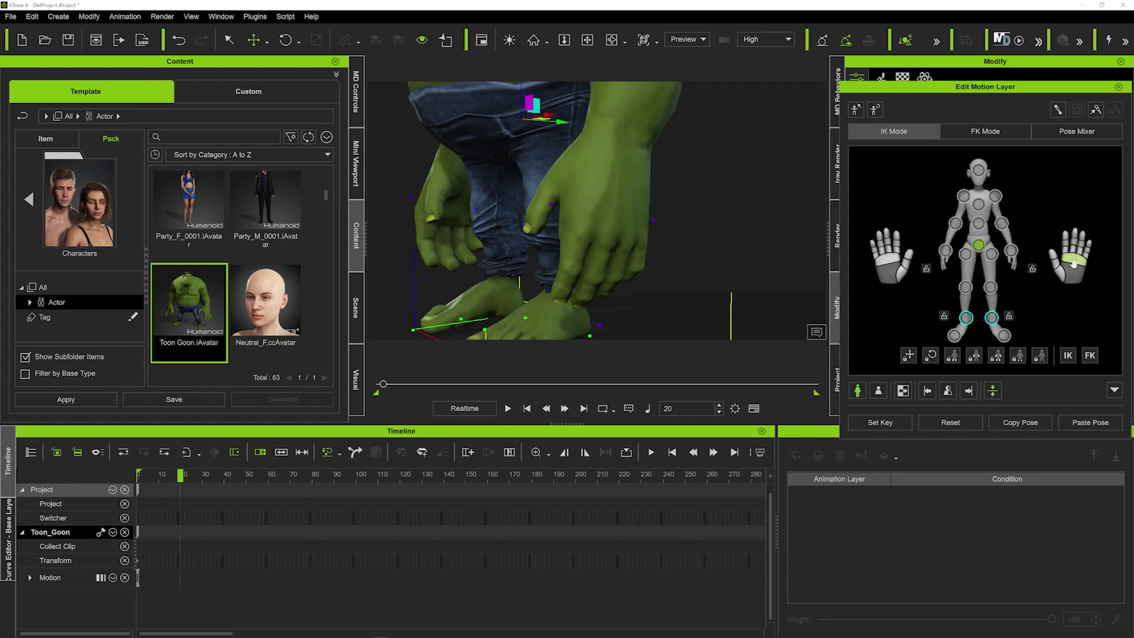
pyautogui.click(1073, 263)
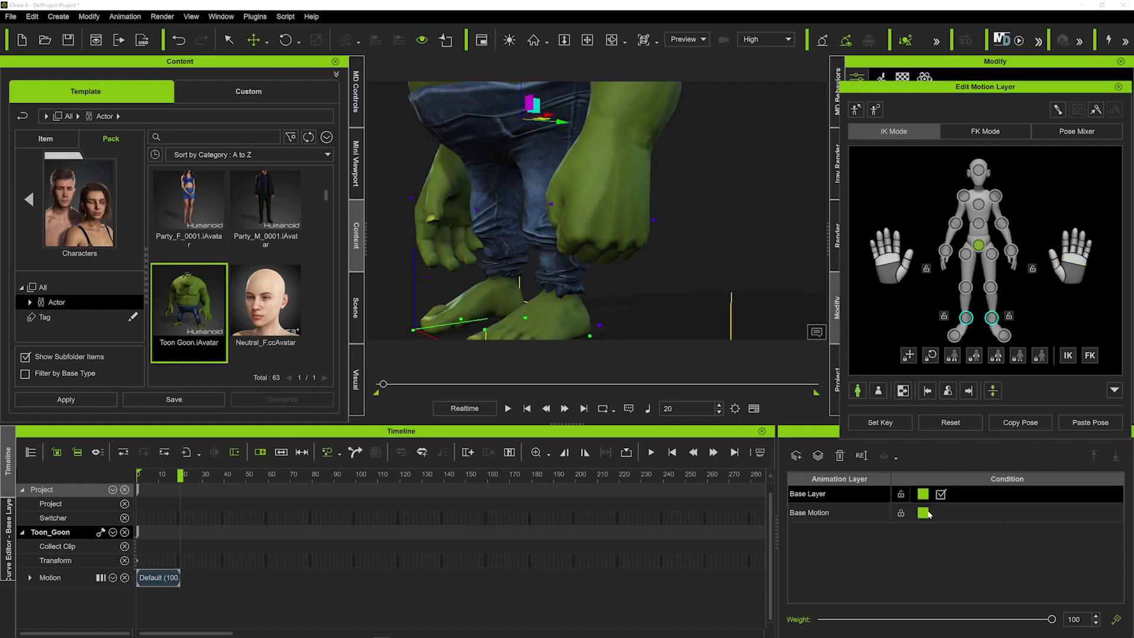
# Play back the fist-closing animation from frame 0 to review its timing.
pyautogui.moveTo(179, 476); pyautogui.dragTo(139, 475)
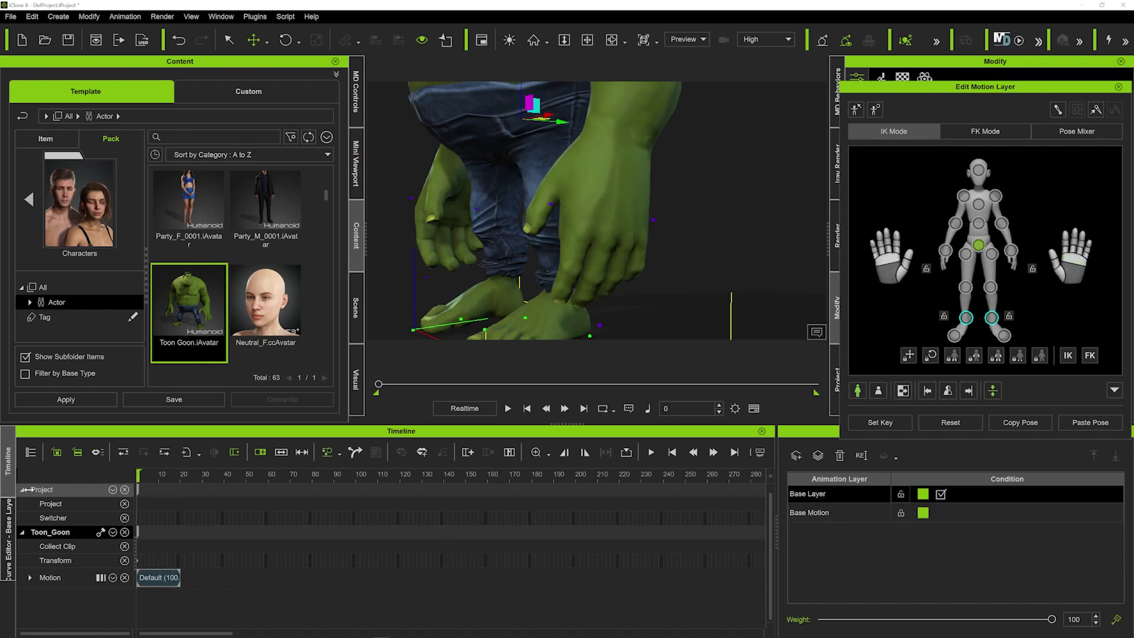
pyautogui.press('space')
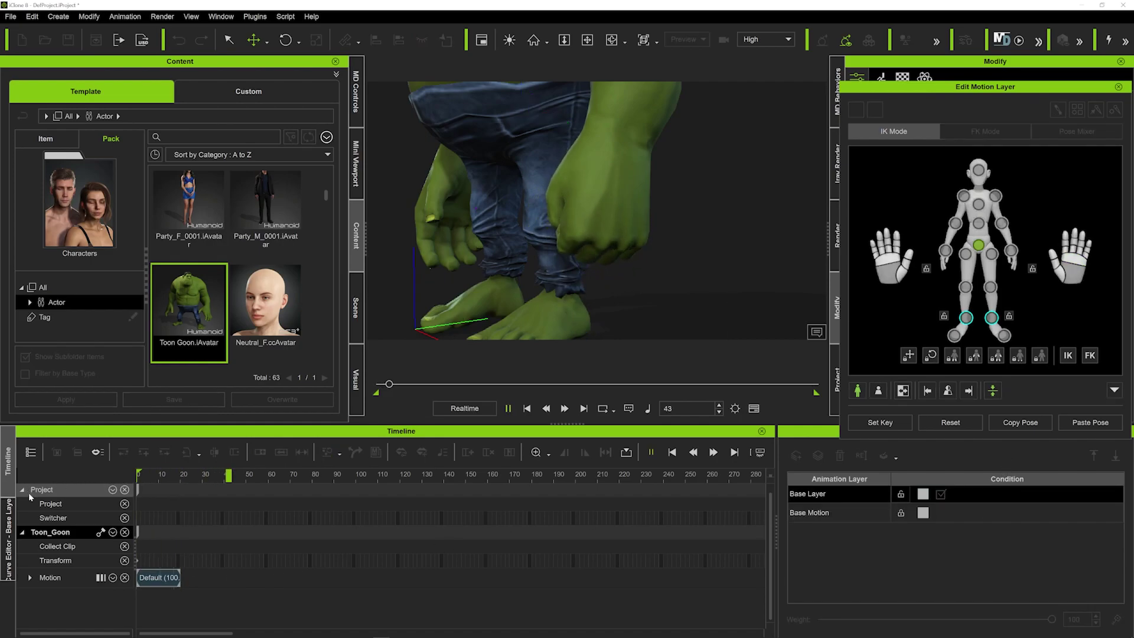
pyautogui.moveTo(149, 478); pyautogui.dragTo(126, 481)
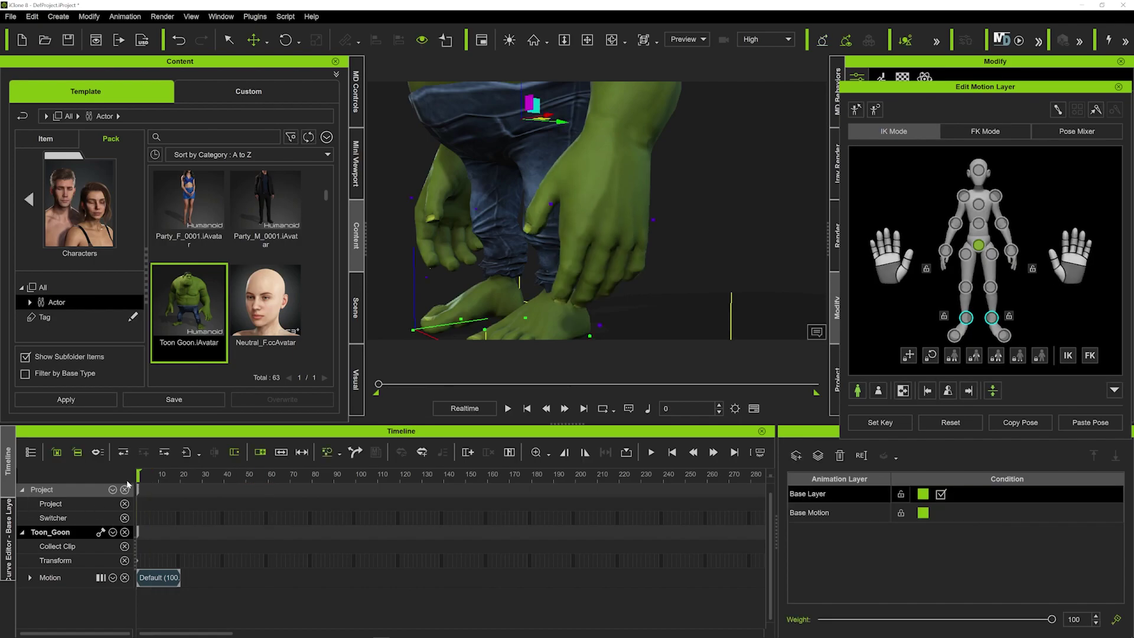
pyautogui.press('space')
pyautogui.press('space')
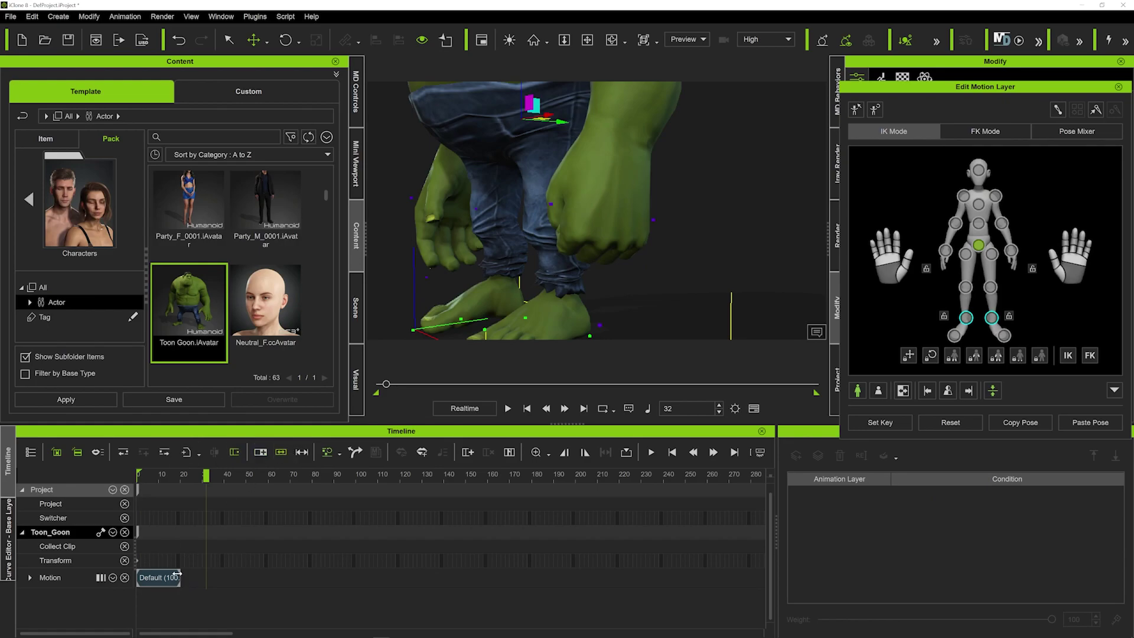
# Stretch the motion clip to end at frame 40, slowing it to 50% speed, and play it from the start.
pyautogui.moveTo(178, 573); pyautogui.dragTo(224, 570)
pyautogui.moveTo(142, 476); pyautogui.dragTo(95, 474)
pyautogui.press('space')
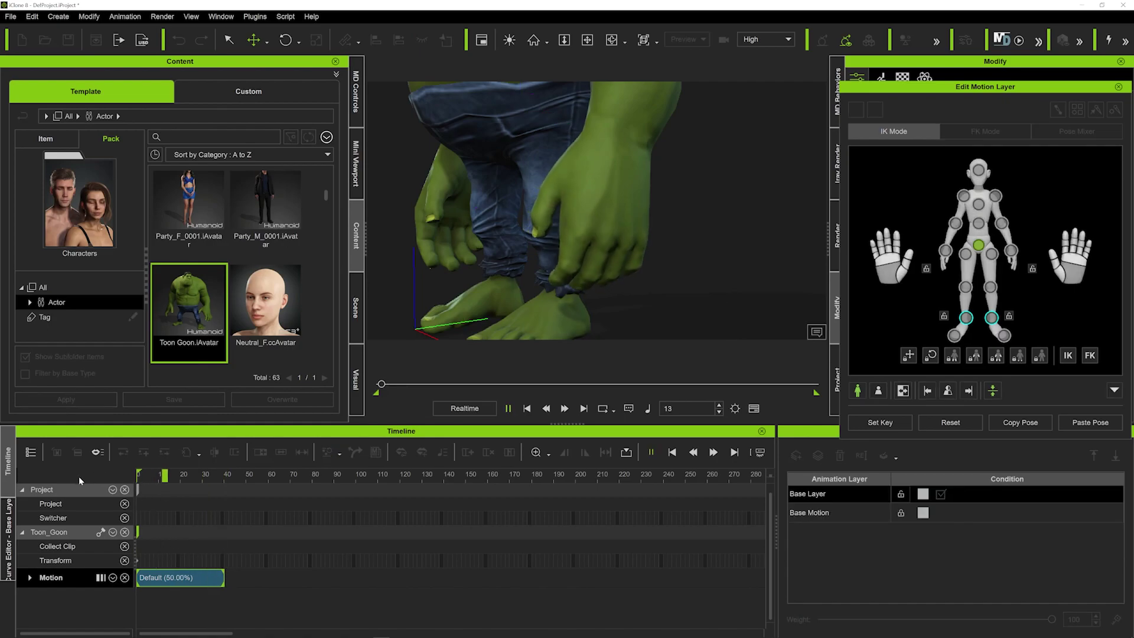
pyautogui.press('space')
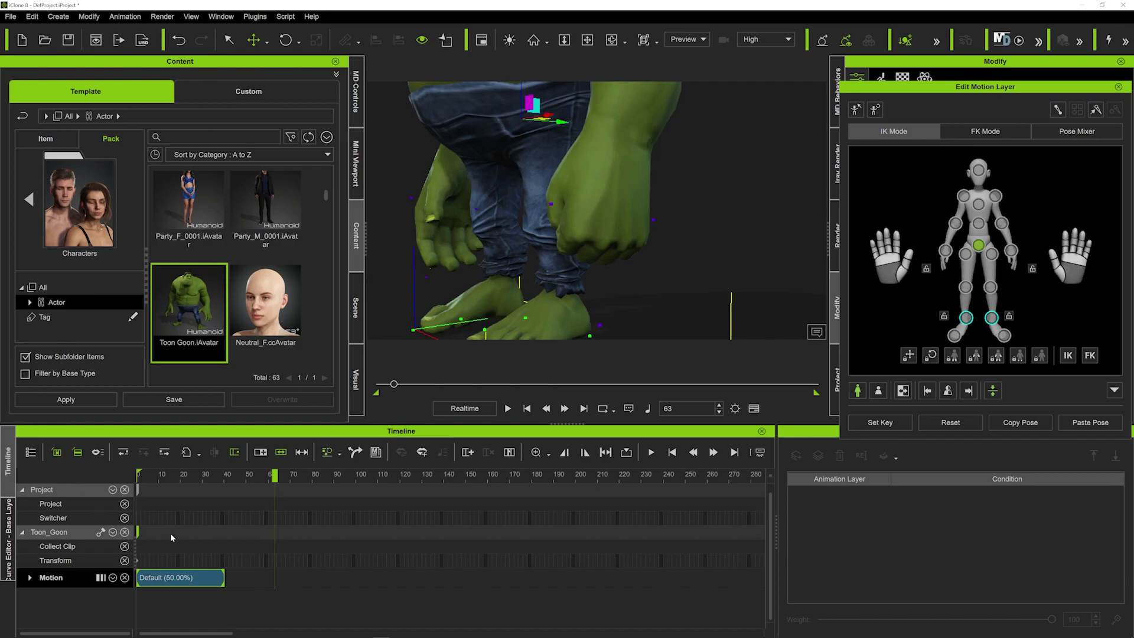
# Try the Ease Out transition curve with Fade In on the motion clip and play back the animation.
pyautogui.rightClick(198, 582)
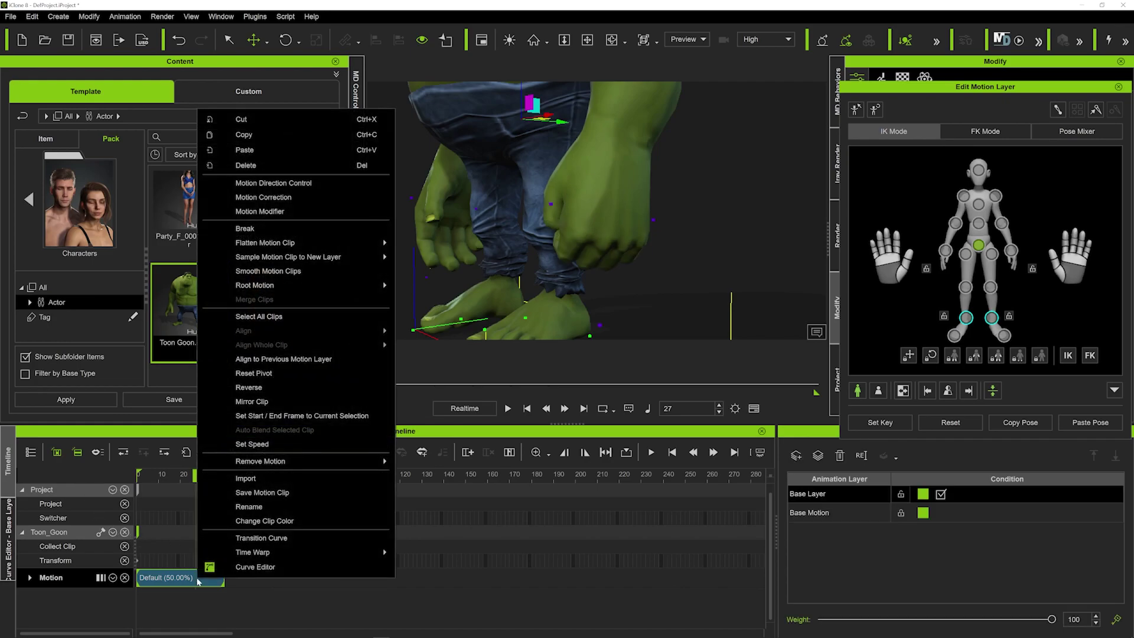
pyautogui.click(263, 538)
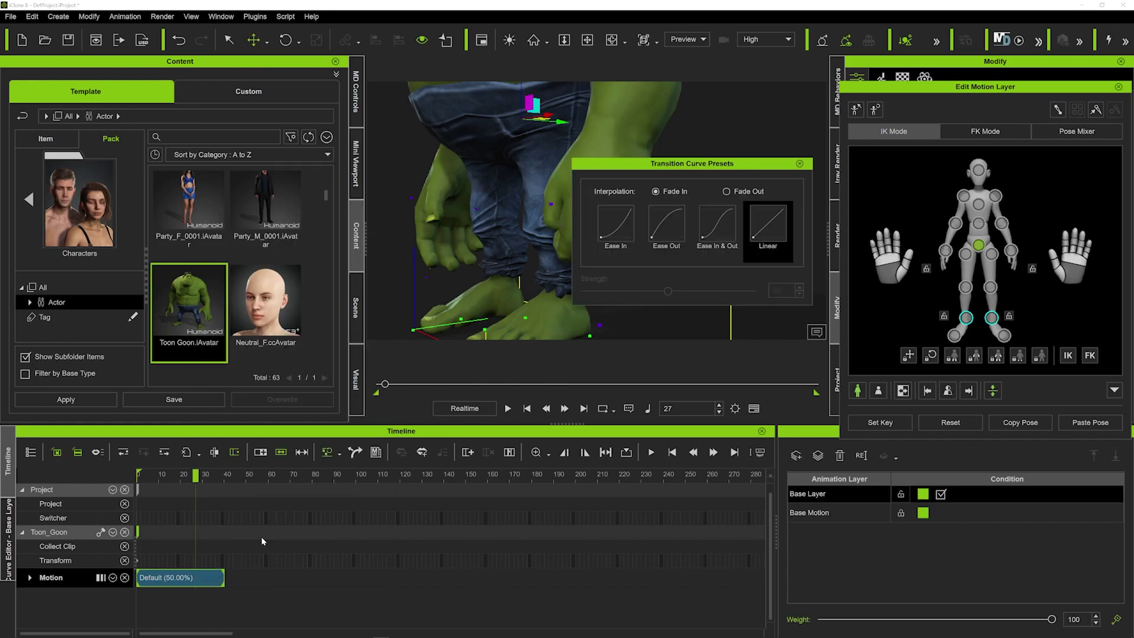
pyautogui.click(683, 230)
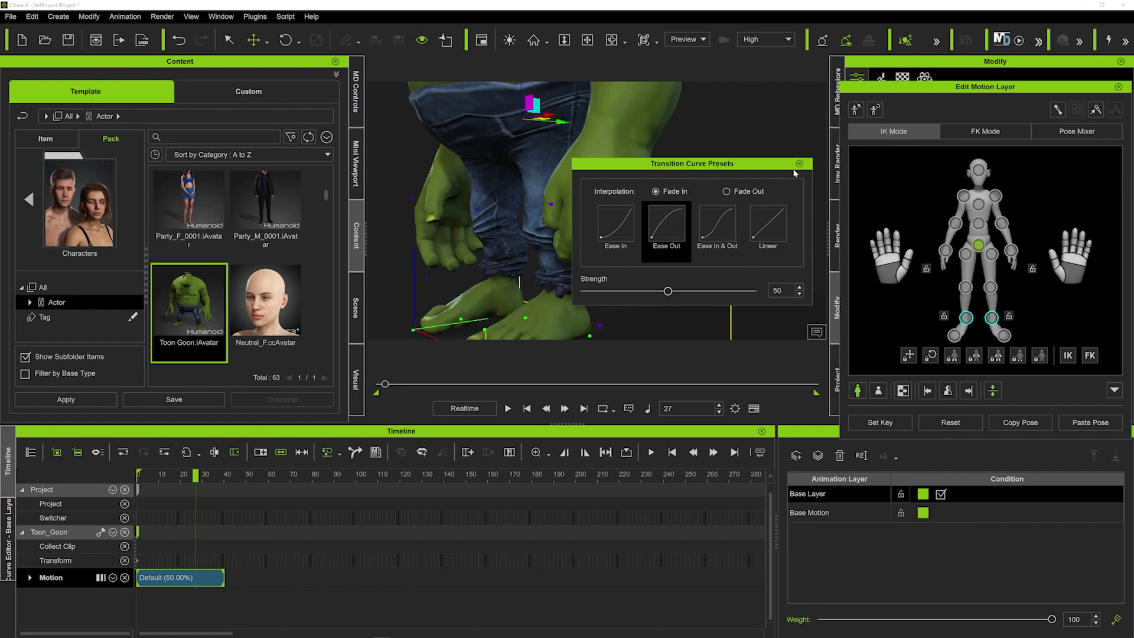
pyautogui.moveTo(775, 169); pyautogui.dragTo(980, 240)
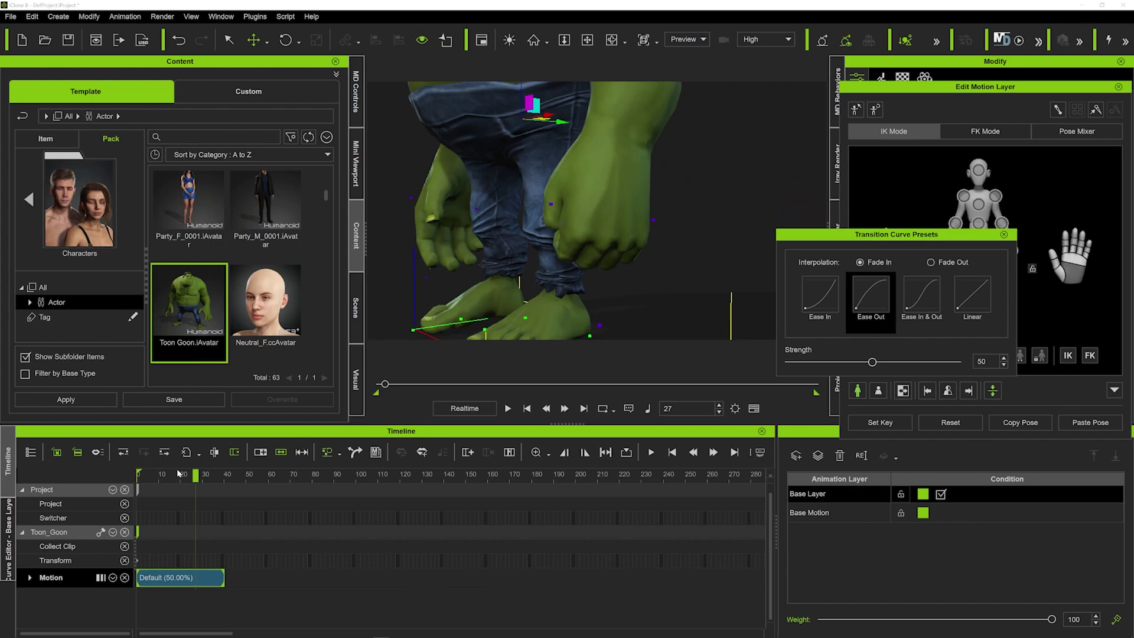
pyautogui.press('space')
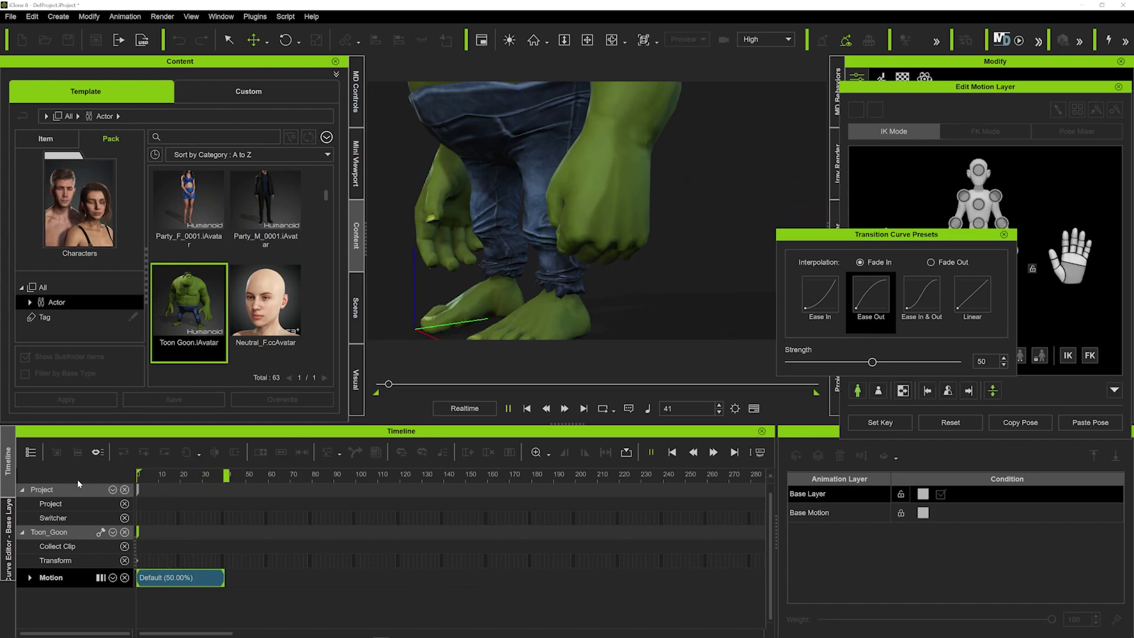
pyautogui.press('space')
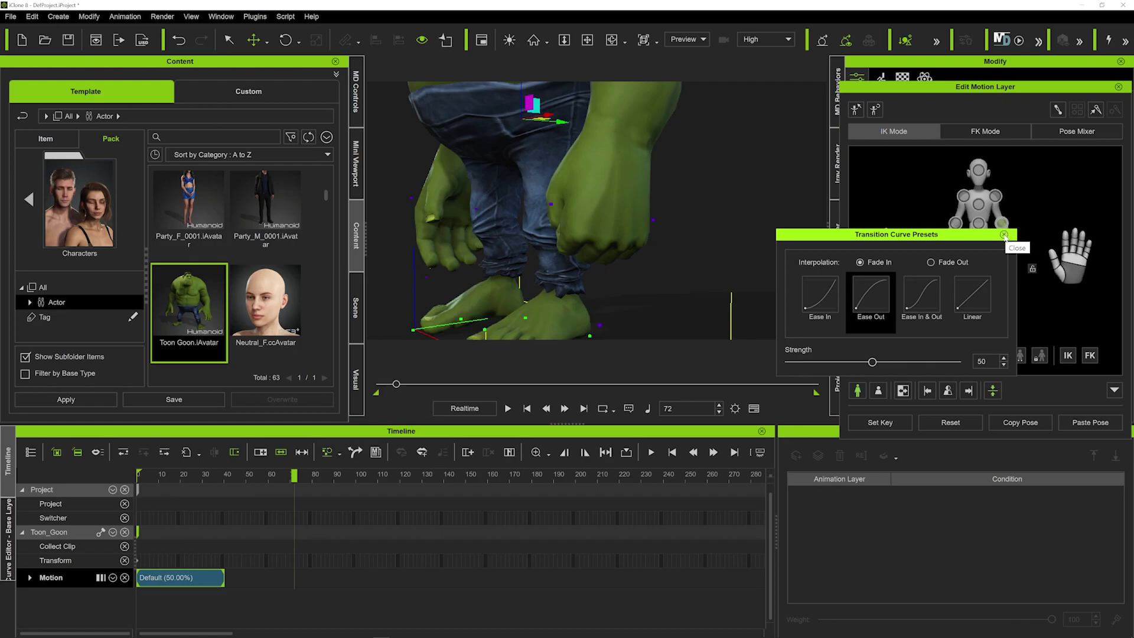
# Raise the Ease Out strength to 100 and replay the animation from frame 0.
pyautogui.moveTo(872, 361); pyautogui.dragTo(969, 361)
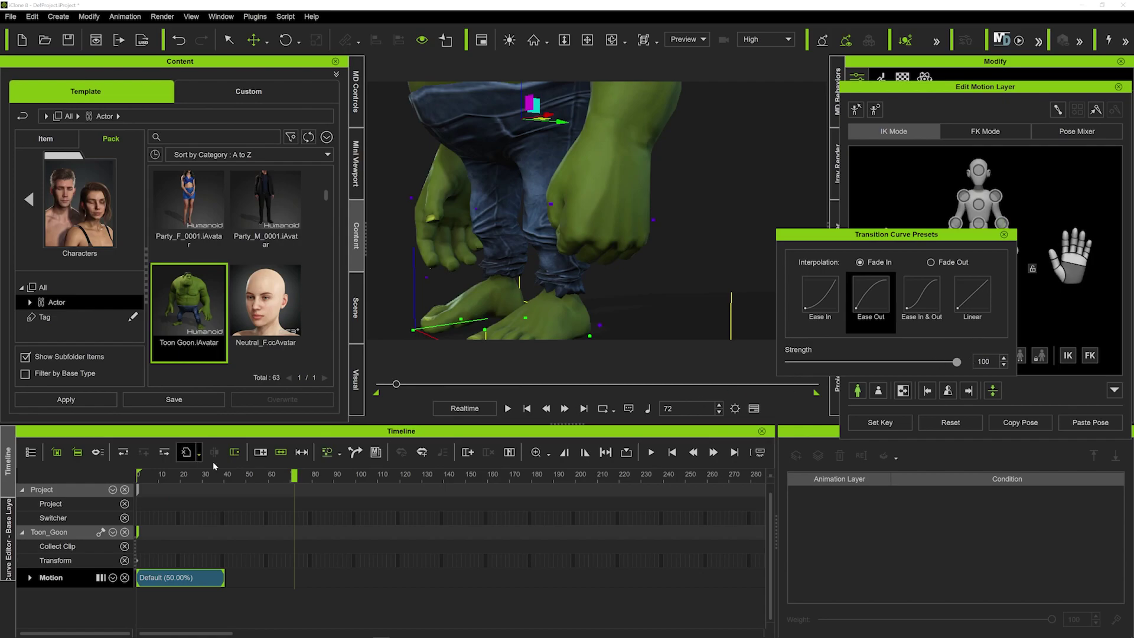
pyautogui.moveTo(173, 480); pyautogui.dragTo(47, 474)
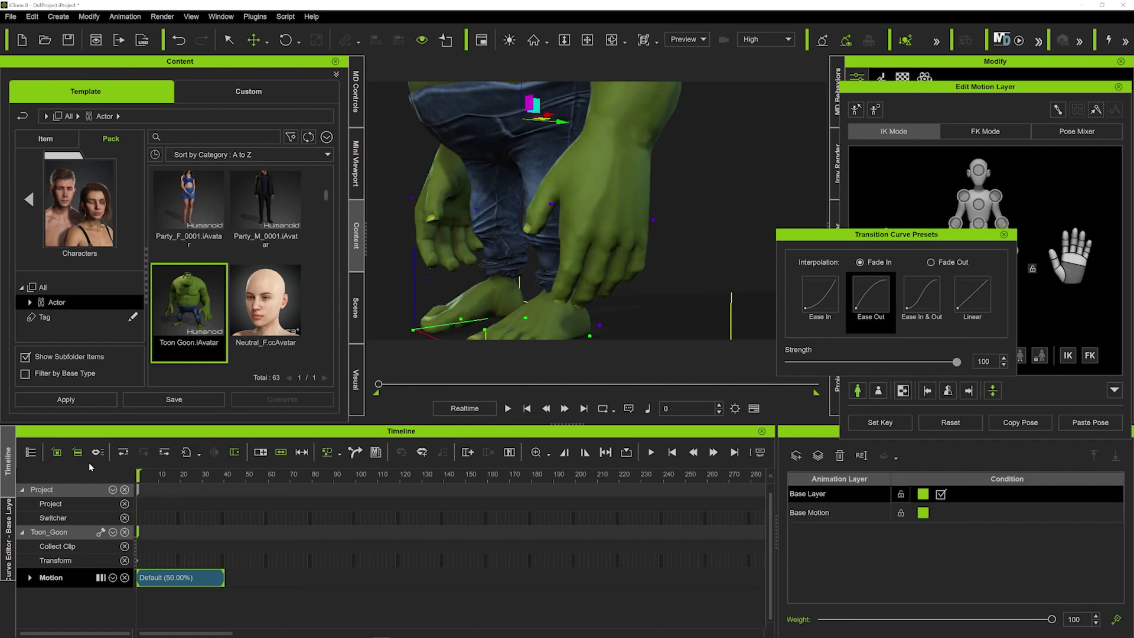
pyautogui.press('space')
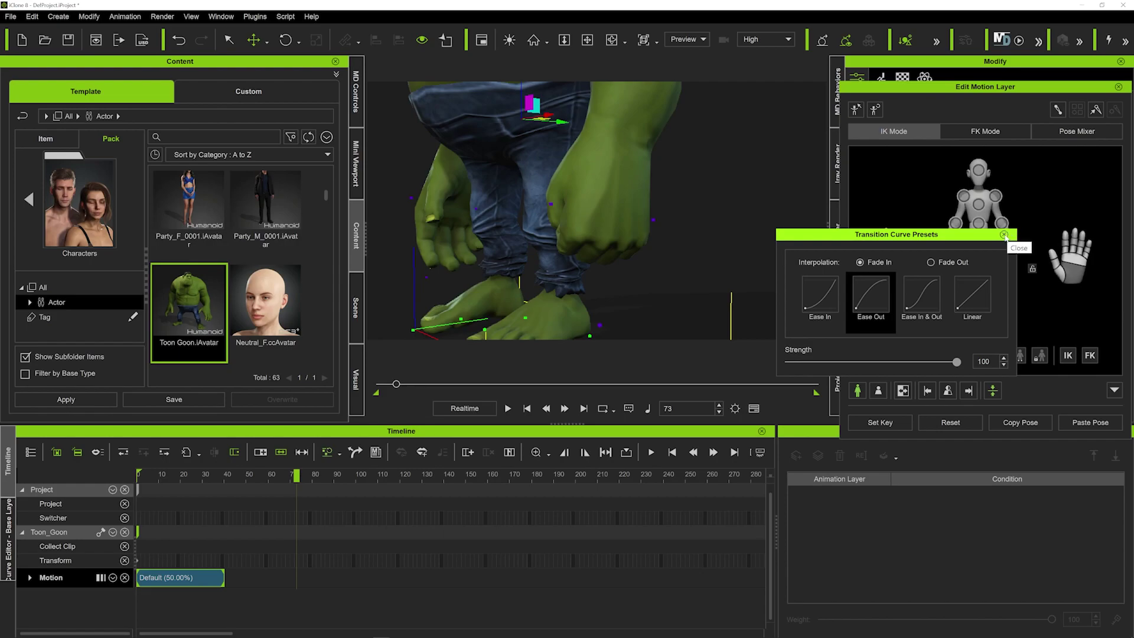
# Return the clip's Fade In transition curve to Linear, replay the animation and close the curve presets.
pyautogui.click(973, 301)
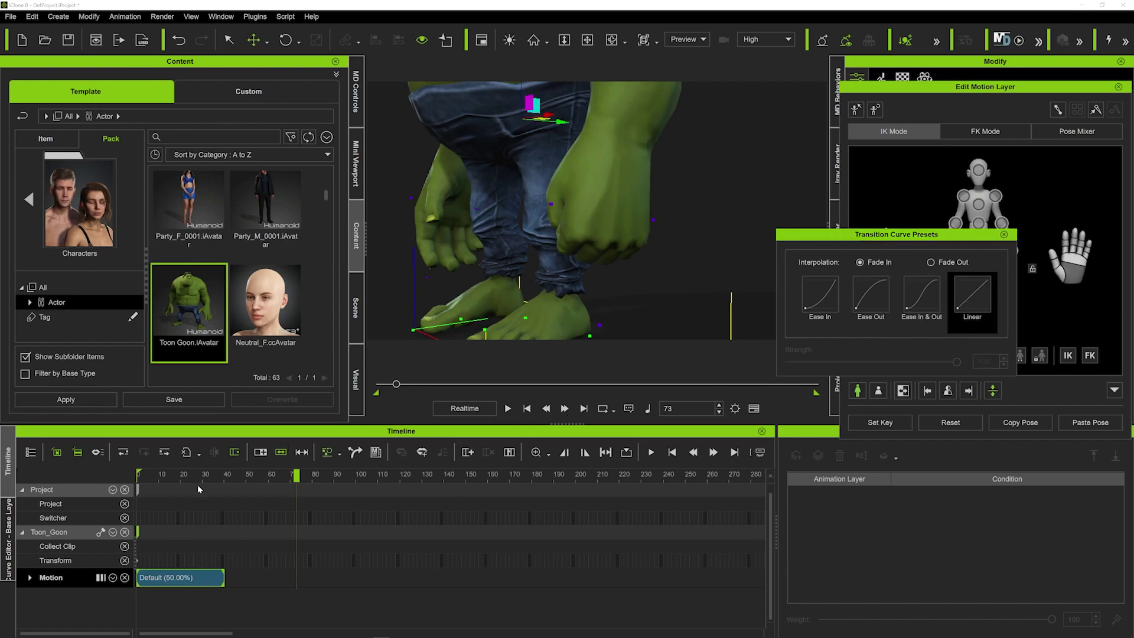
pyautogui.moveTo(154, 479); pyautogui.dragTo(41, 480)
pyautogui.press('space')
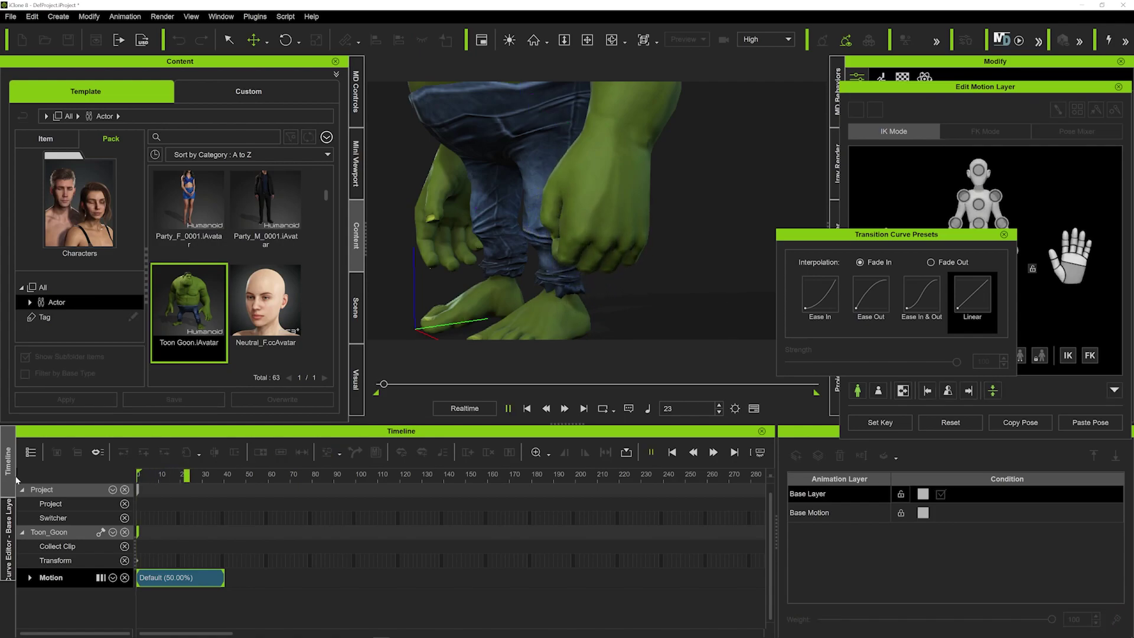
pyautogui.press('space')
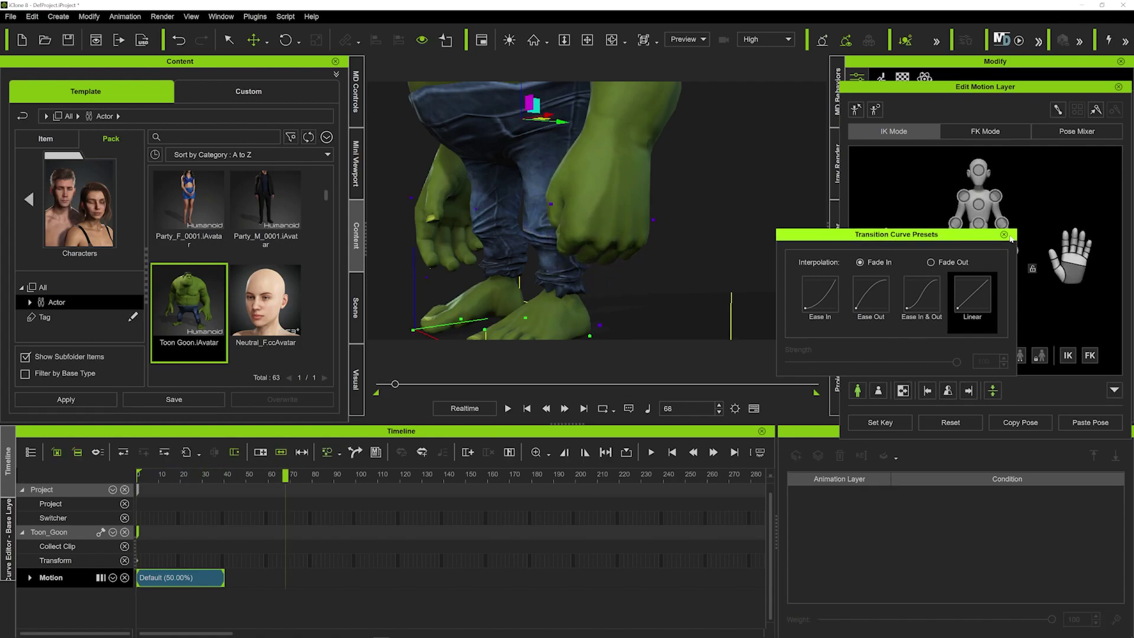
pyautogui.click(1004, 234)
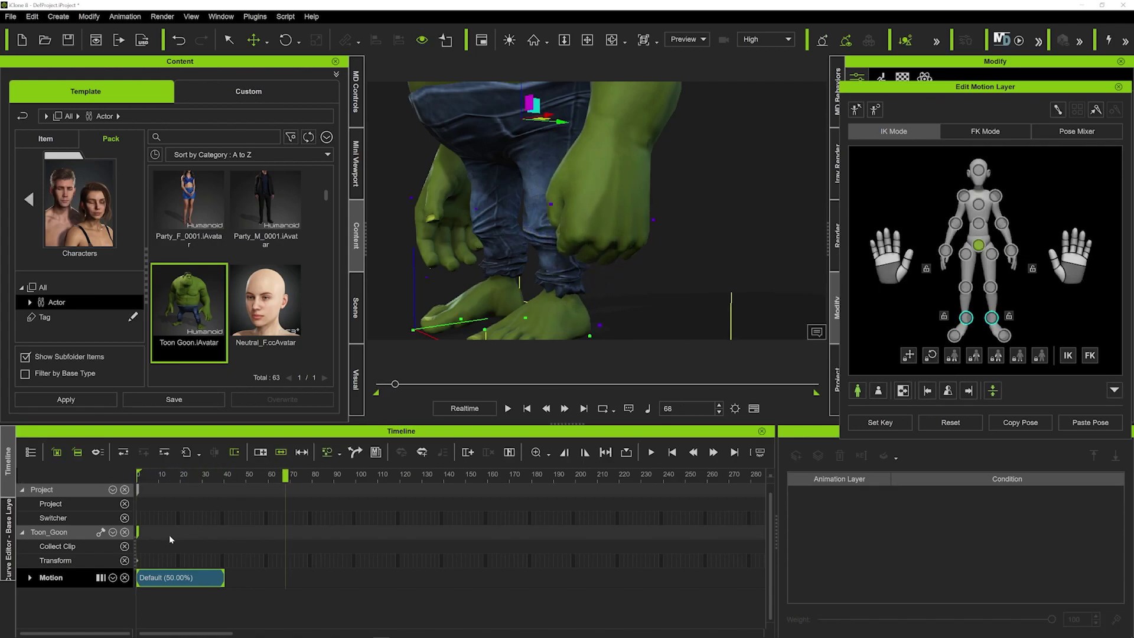
# Expand the Motion track and apply the Ease Out transition curve to the Motion Layer key at frame 40.
pyautogui.click(30, 577)
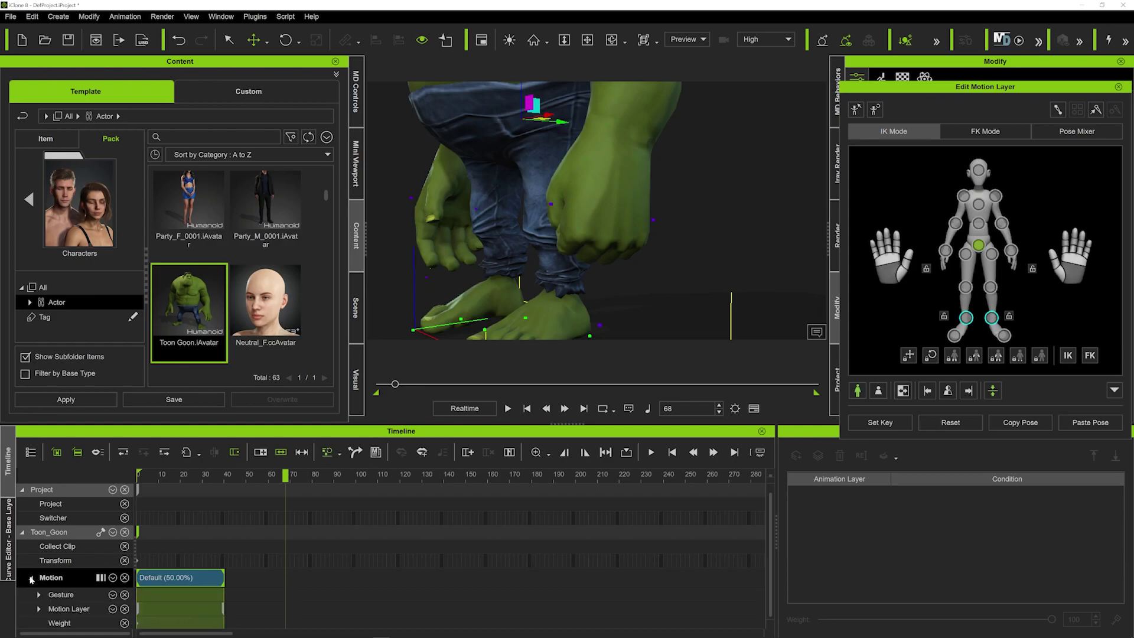
pyautogui.click(222, 614)
pyautogui.rightClick(223, 615)
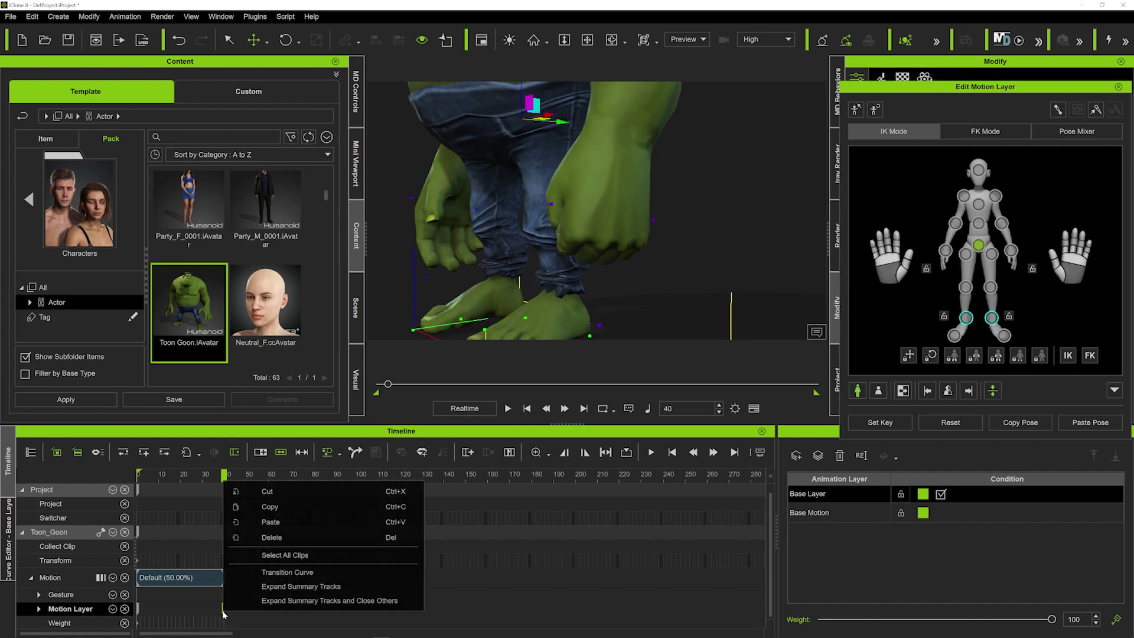
pyautogui.click(269, 573)
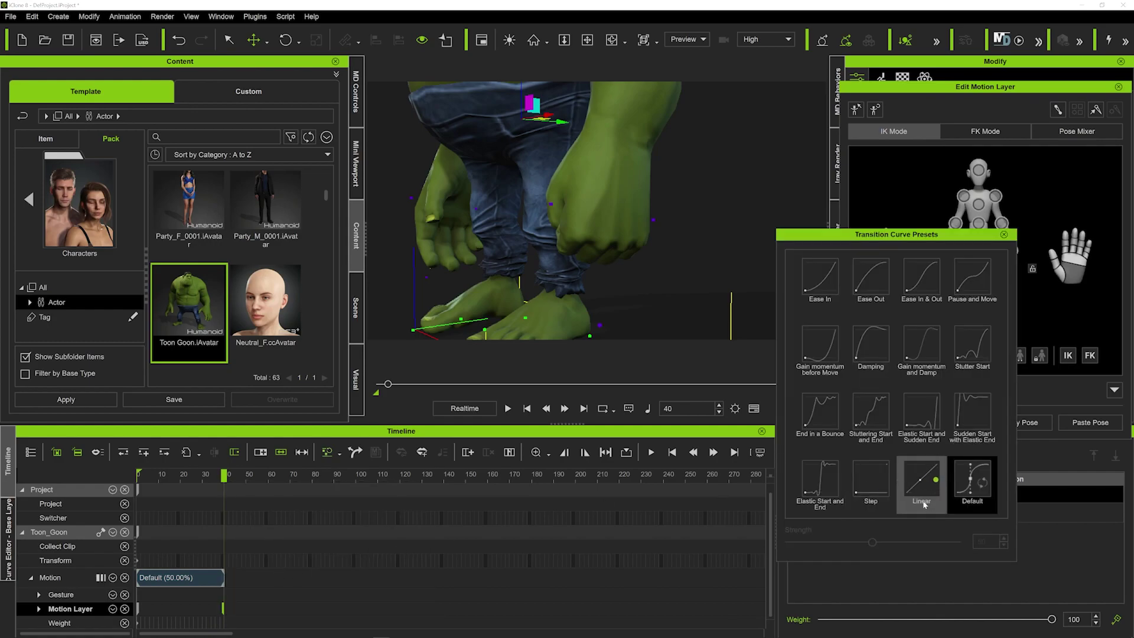
pyautogui.click(871, 284)
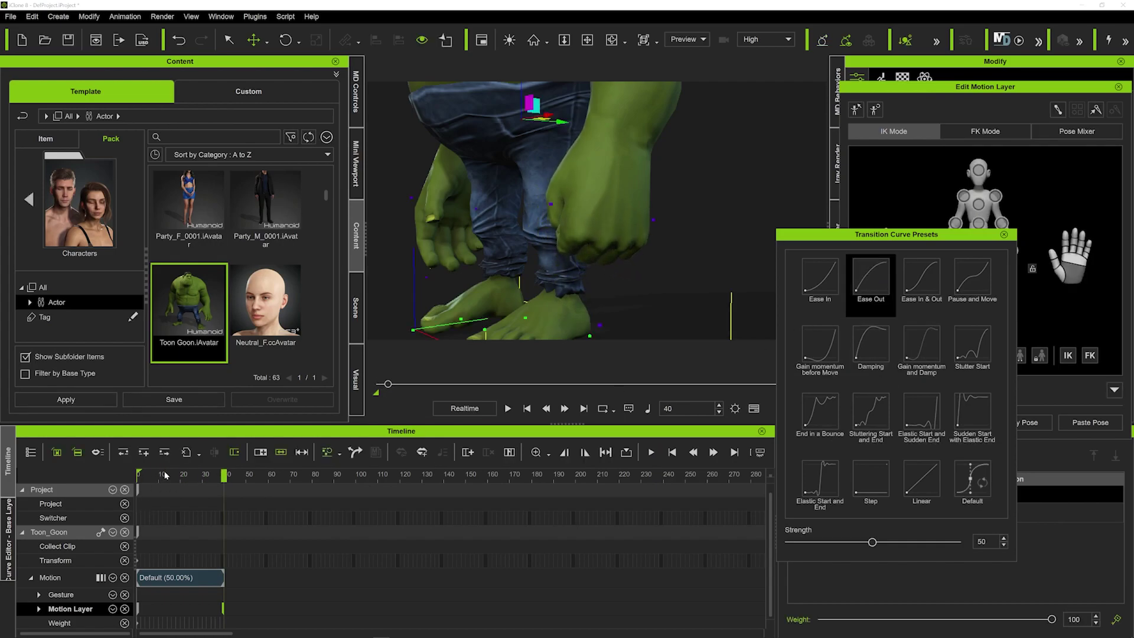
# Play back the hand animation, then switch the key's transition curve to Damping and return to frame 0.
pyautogui.press('space')
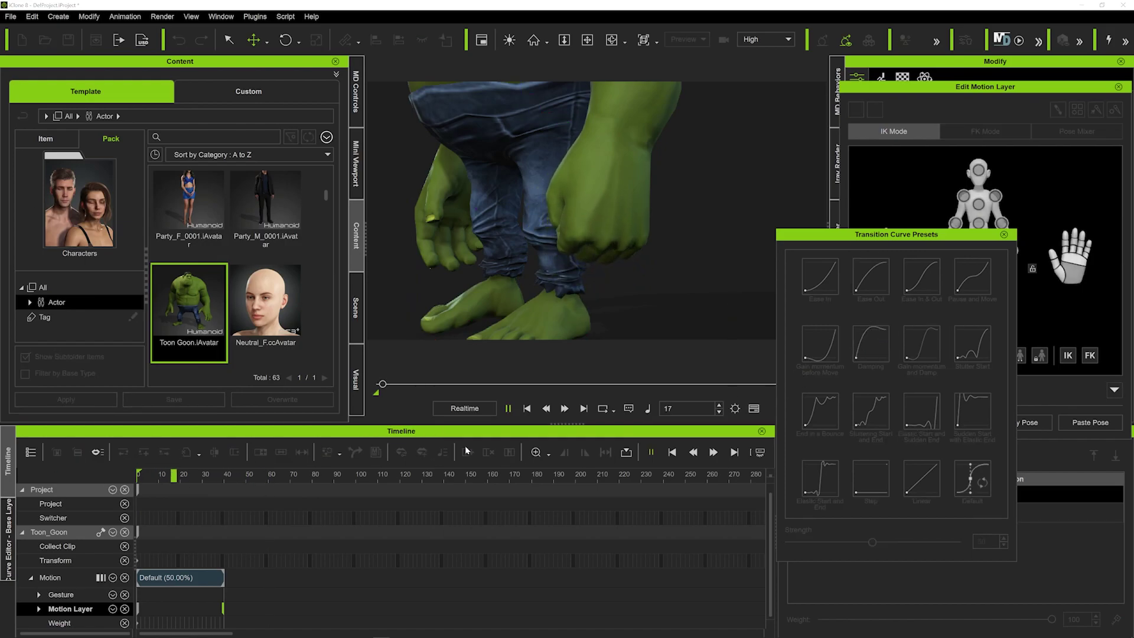
pyautogui.press('space')
pyautogui.moveTo(169, 475); pyautogui.dragTo(69, 476)
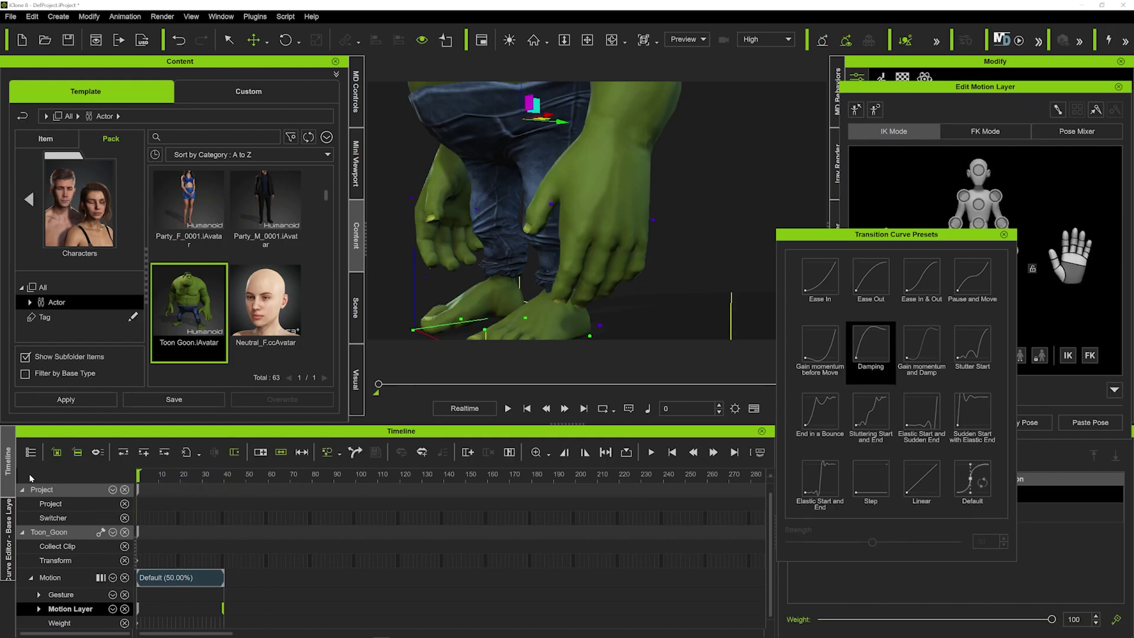
# Replay the hand animation from frame 0 to review the Damping transition curve.
pyautogui.press('space')
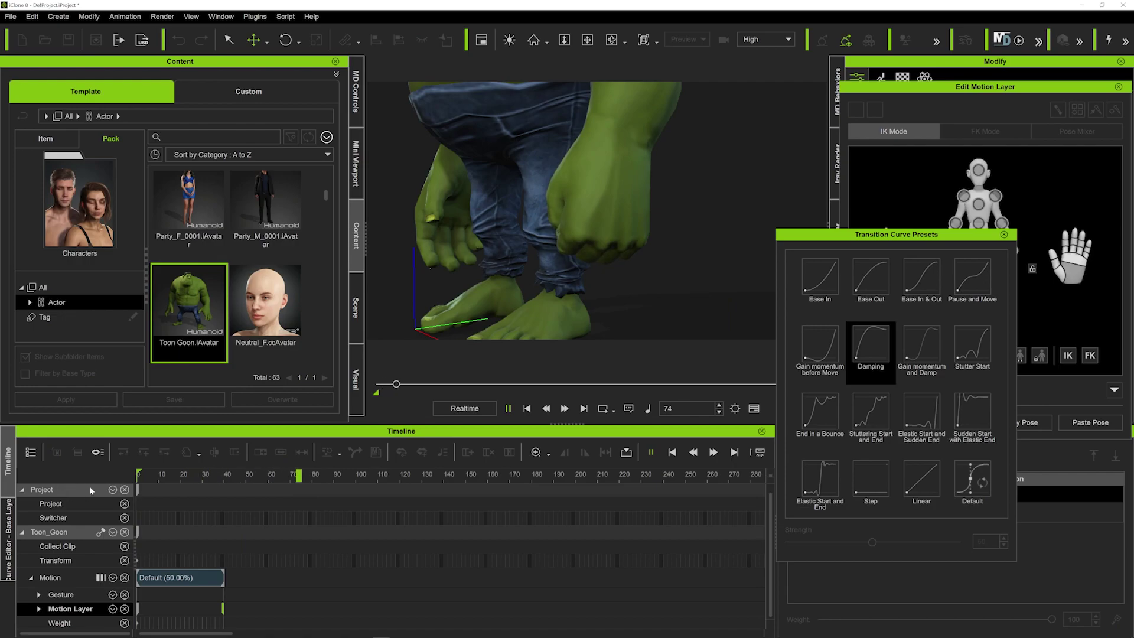
pyautogui.press('space')
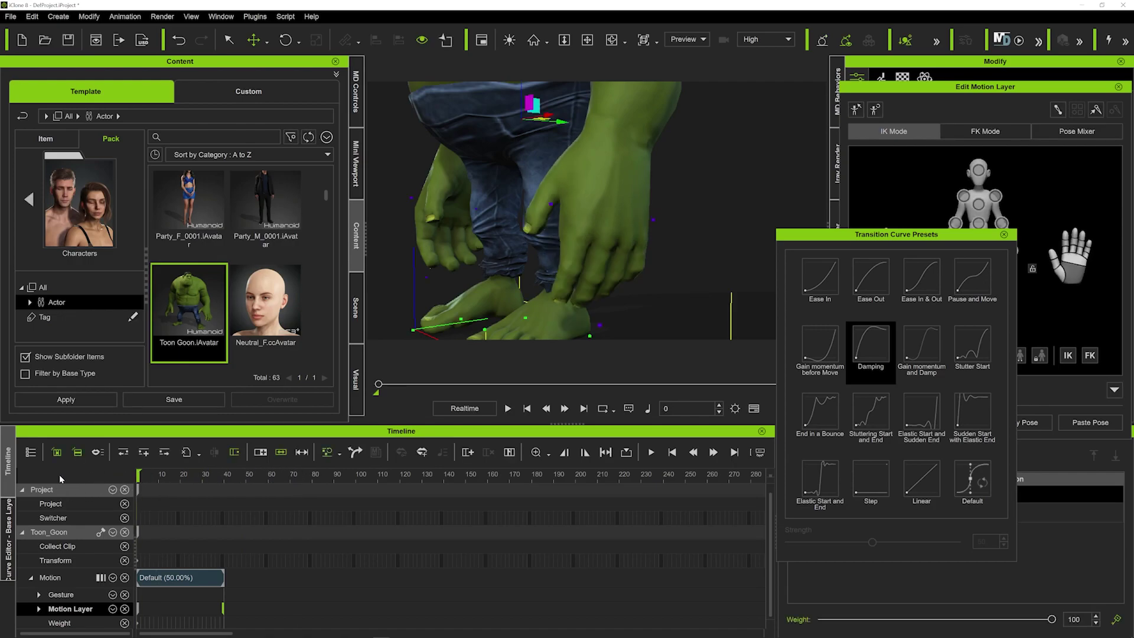
pyautogui.press('space')
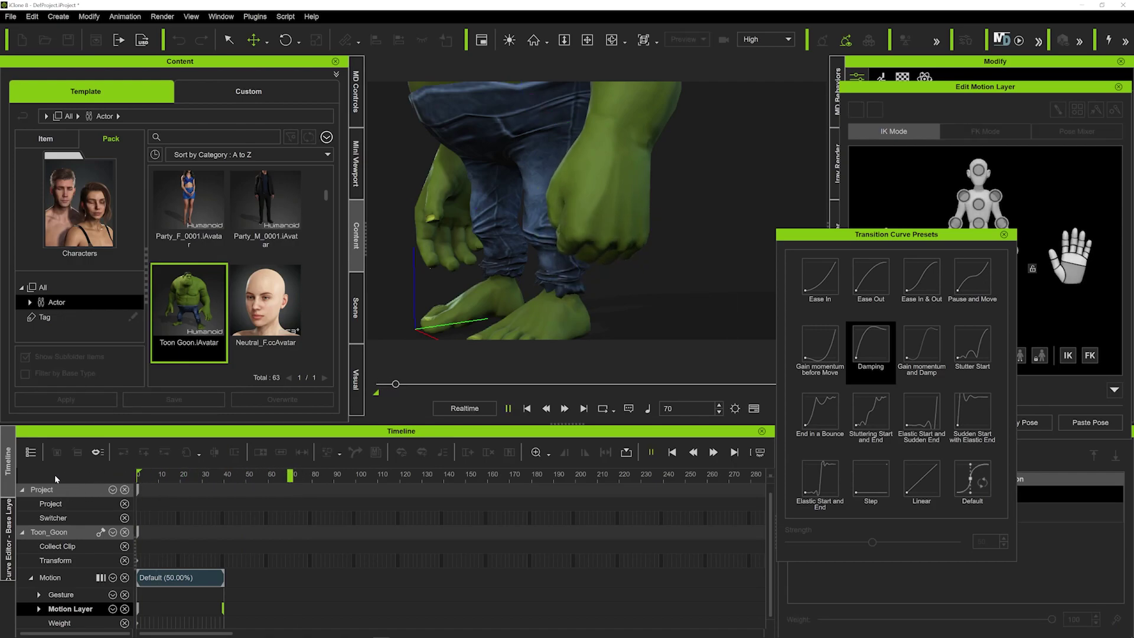
# Apply the Gain momentum before Move curve to the selected Motion Layer key, replay the animation and close the curve presets.
pyautogui.click(824, 349)
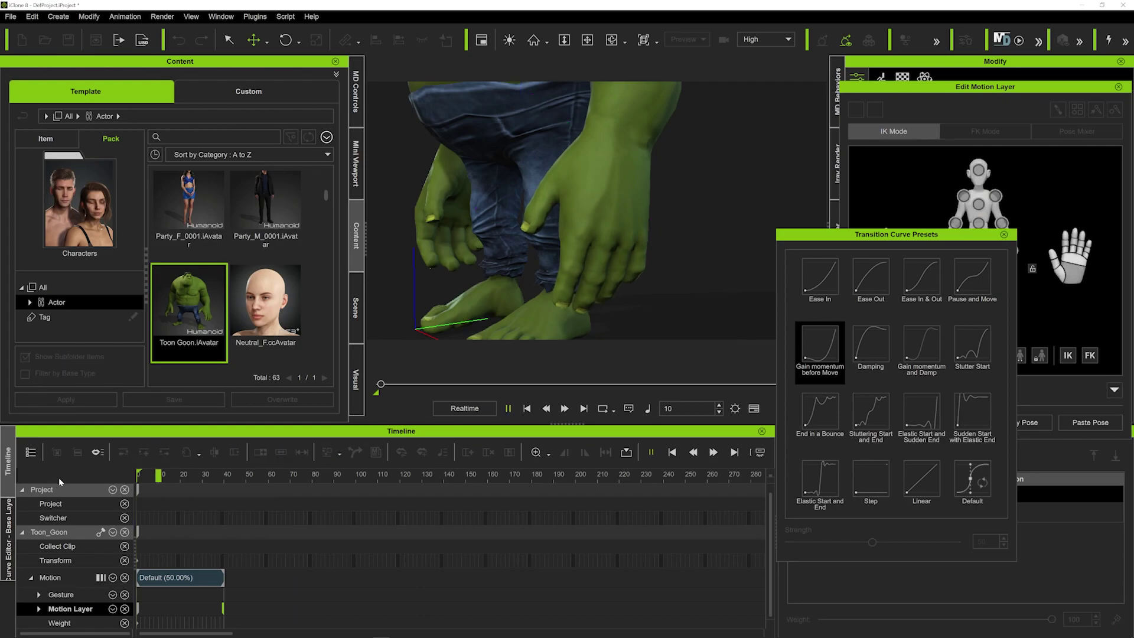
pyautogui.moveTo(152, 478); pyautogui.dragTo(69, 492)
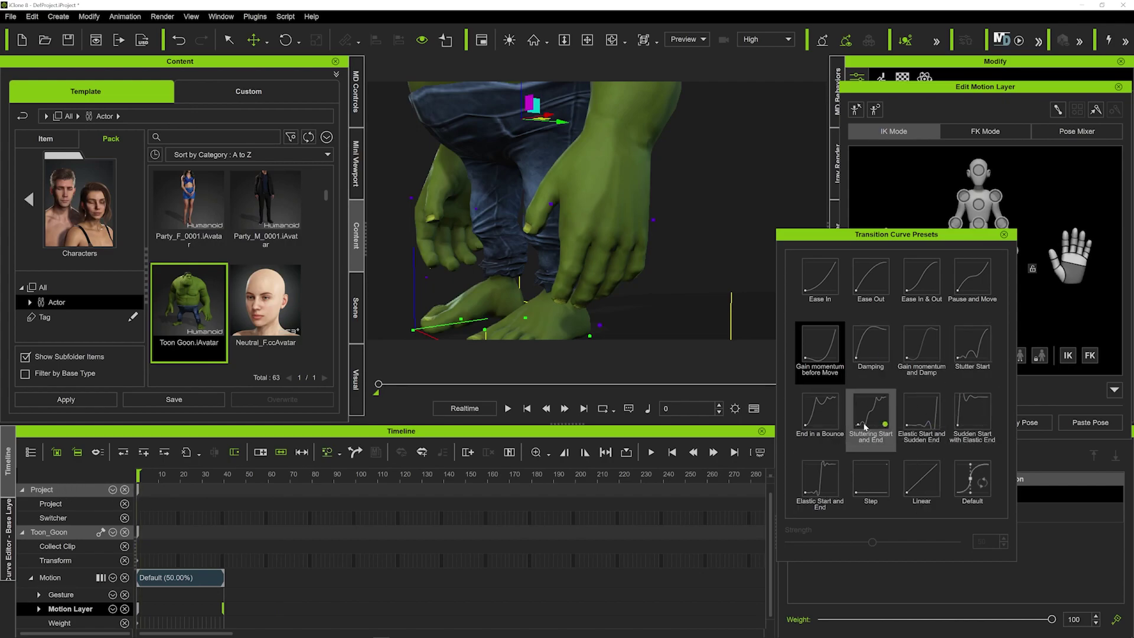
pyautogui.press('space')
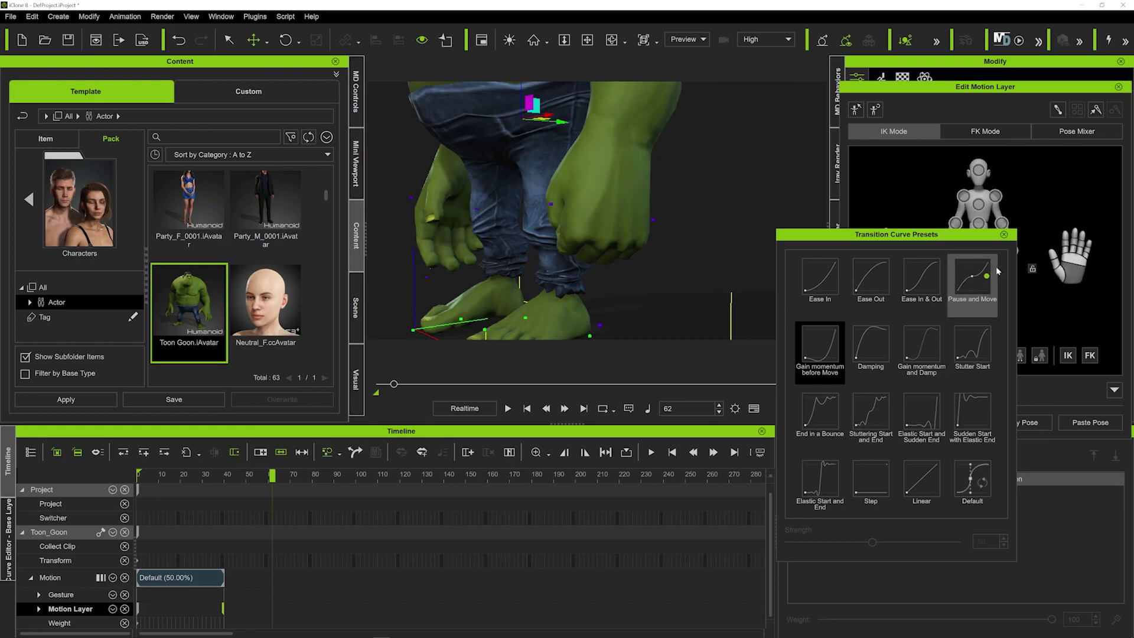
pyautogui.click(1003, 236)
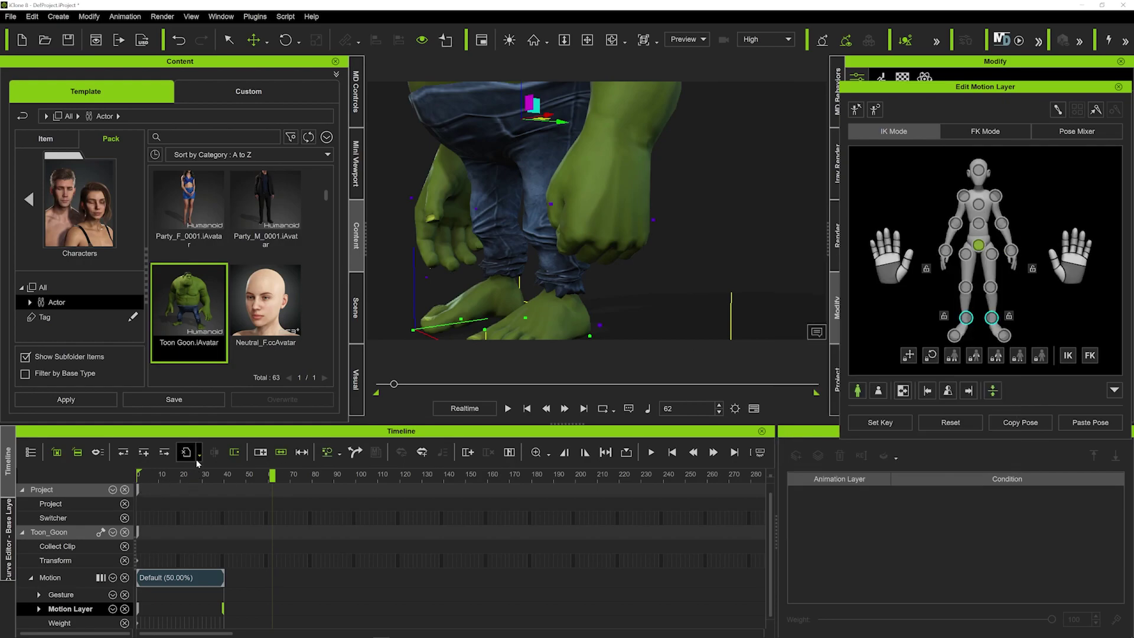
# Go to frame 71 and uncurl the left fist into a relaxed open hand.
pyautogui.press('space')
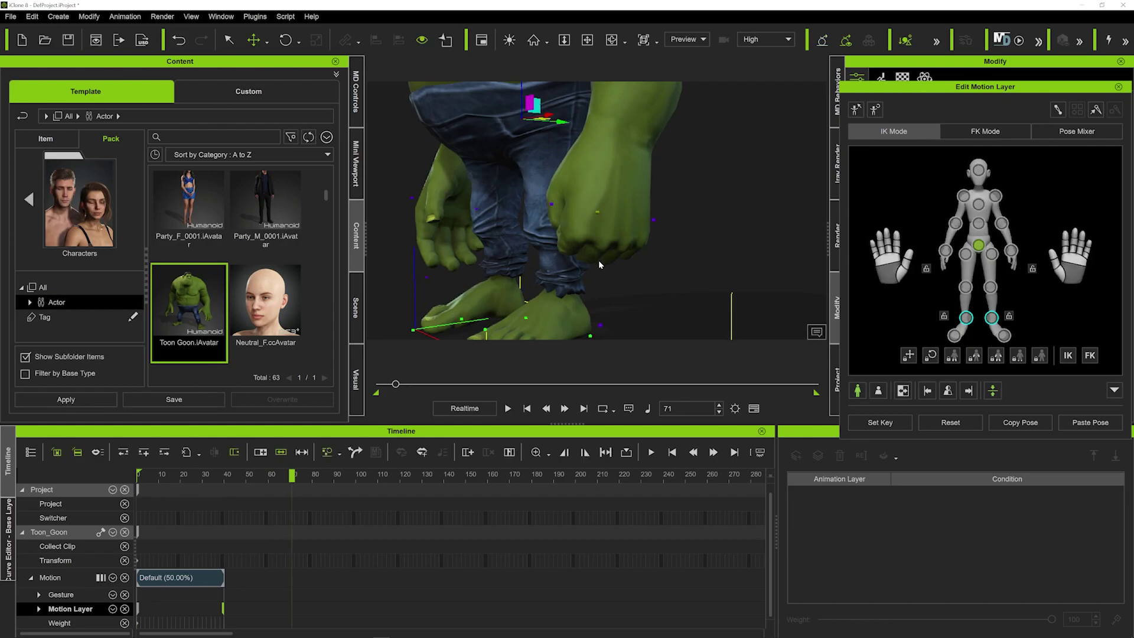
pyautogui.moveTo(597, 259); pyautogui.dragTo(582, 273, button='middle')
pyautogui.scroll(2, 583, 275)
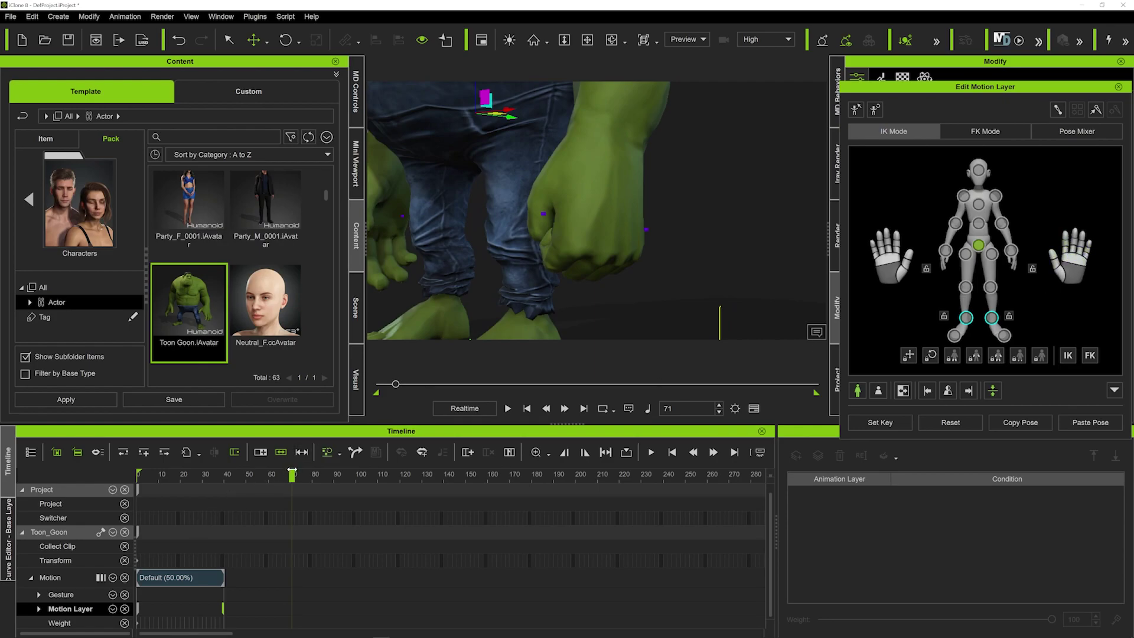
pyautogui.moveTo(292, 474)
pyautogui.mouseDown()
pyautogui.moveTo(249, 474)
pyautogui.moveTo(293, 472)
pyautogui.mouseUp()
pyautogui.moveTo(1070, 260); pyautogui.dragTo(1086, 205)
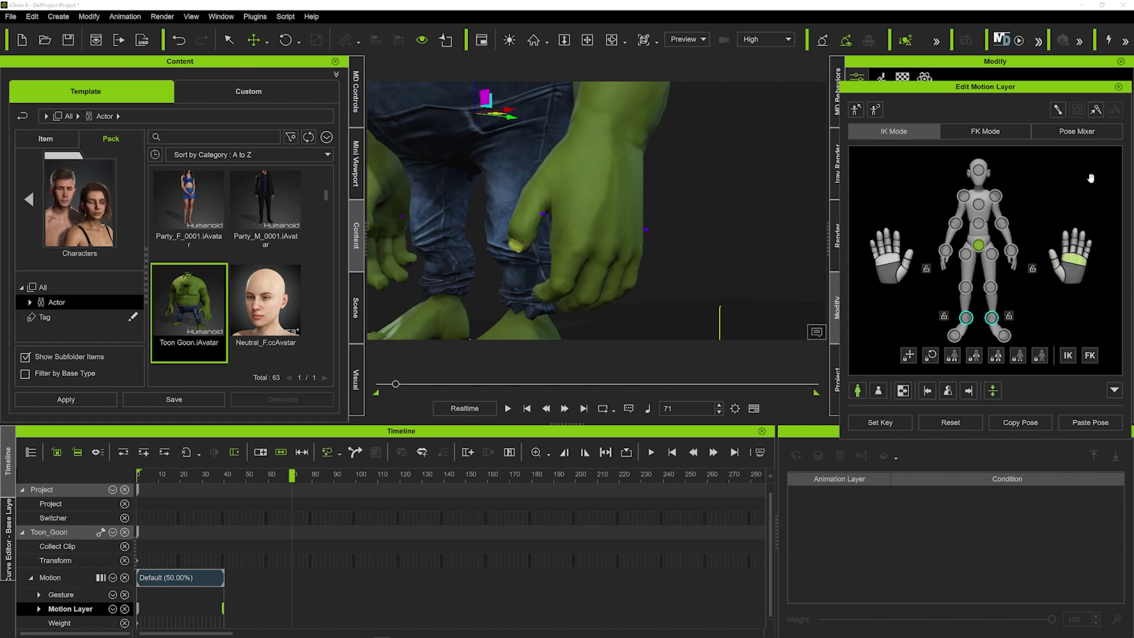
pyautogui.click(1075, 253)
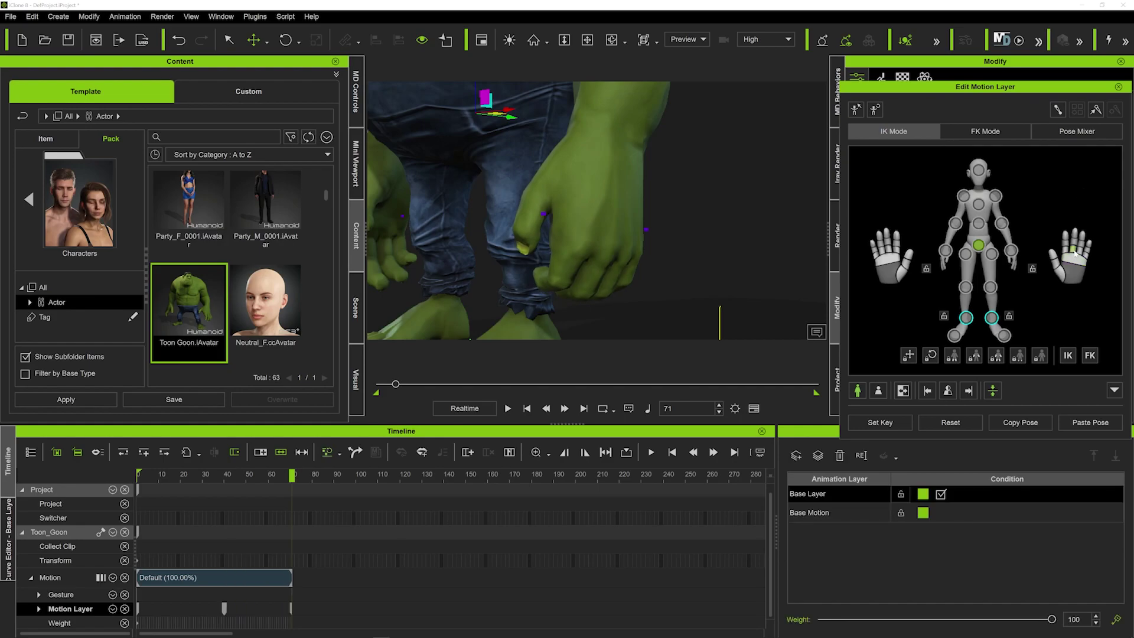
# Adjust the bend of the left hand's index and middle fingers individually at frame 71.
pyautogui.moveTo(1075, 244); pyautogui.dragTo(1094, 113)
pyautogui.click(1070, 243)
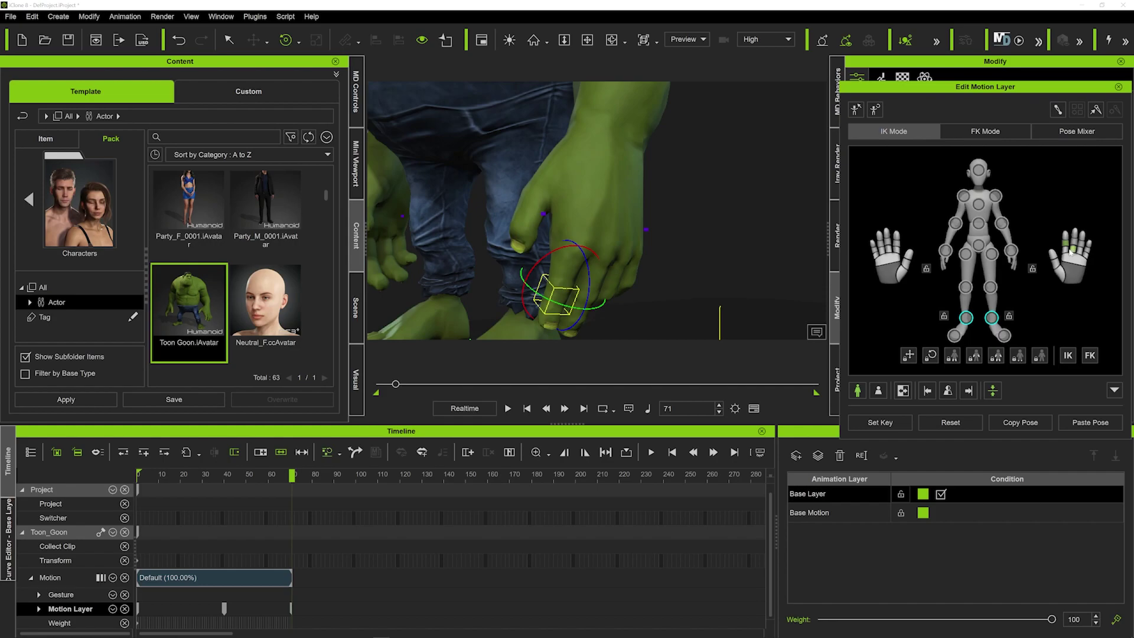
pyautogui.click(1067, 251)
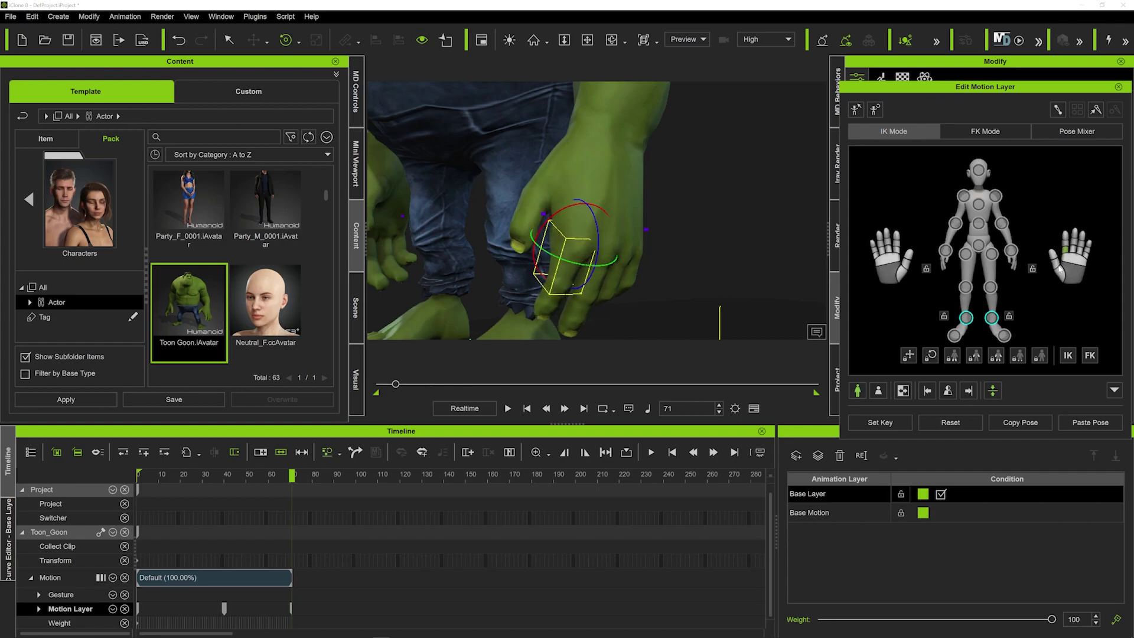
pyautogui.click(1072, 253)
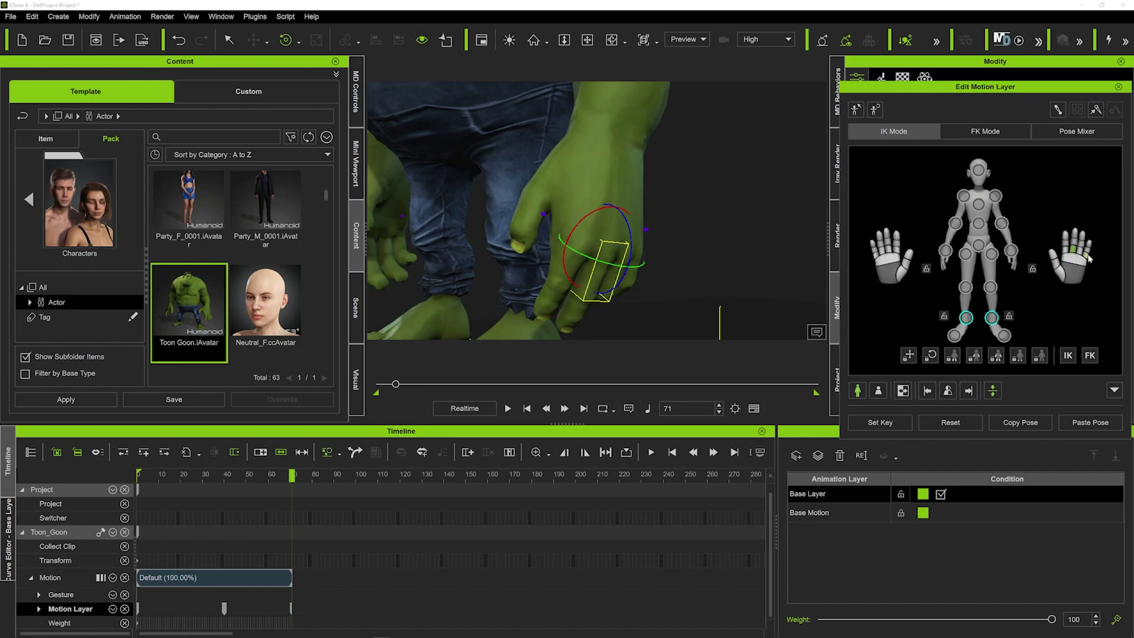
# Curl the left hand's little finger and slightly rotate the index finger's base joint at frame 71.
pyautogui.click(1088, 258)
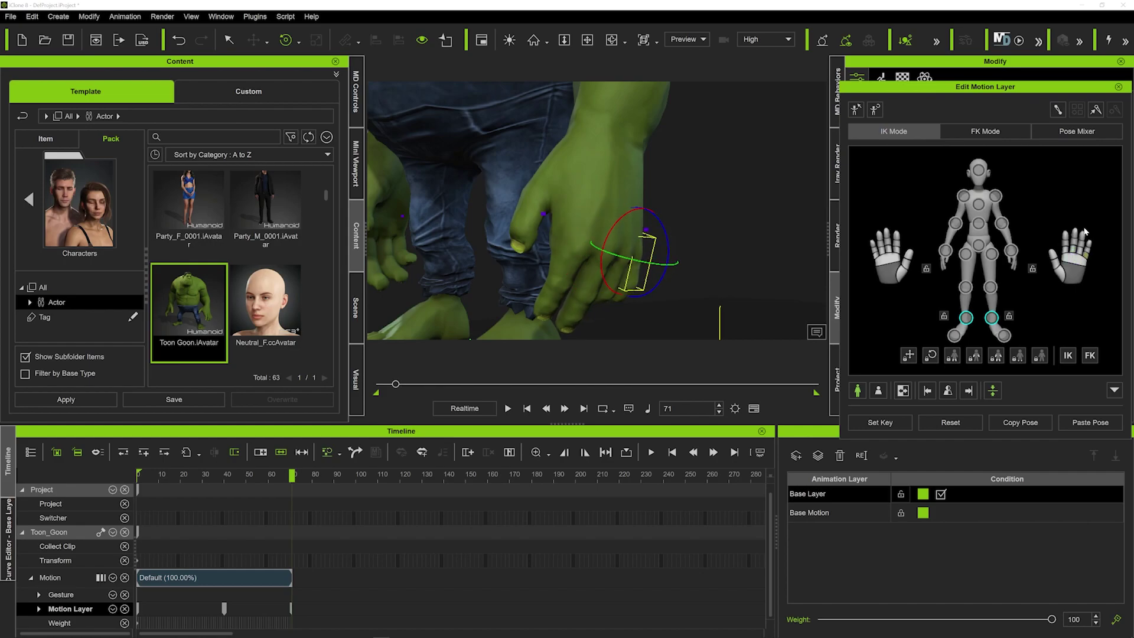
pyautogui.click(1089, 250)
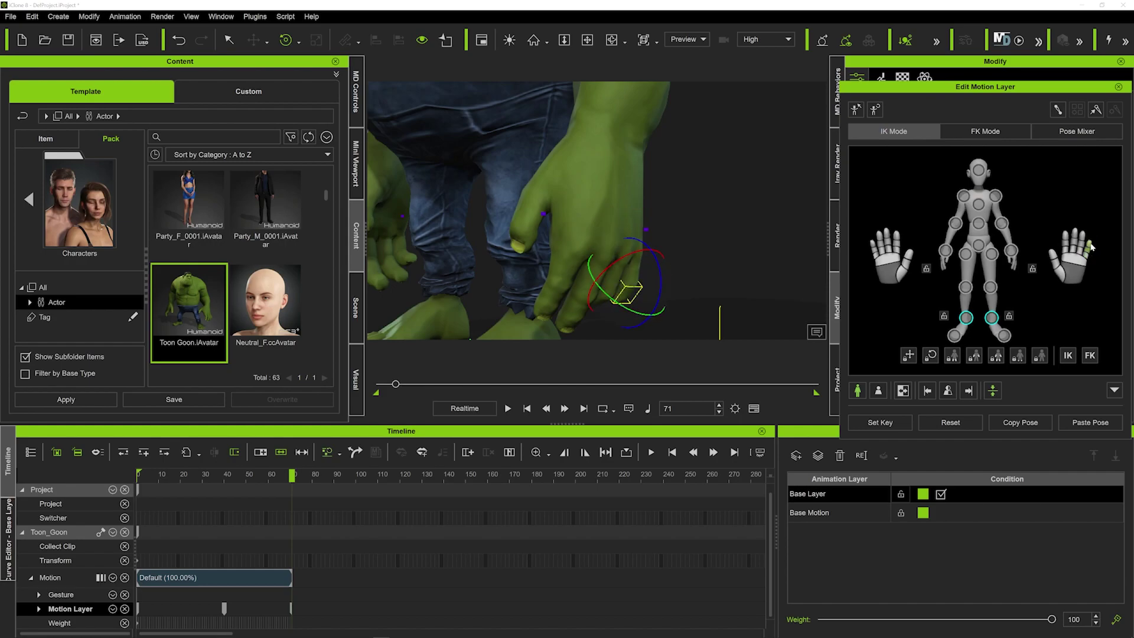
pyautogui.click(1089, 246)
pyautogui.moveTo(1090, 242); pyautogui.dragTo(1100, 185)
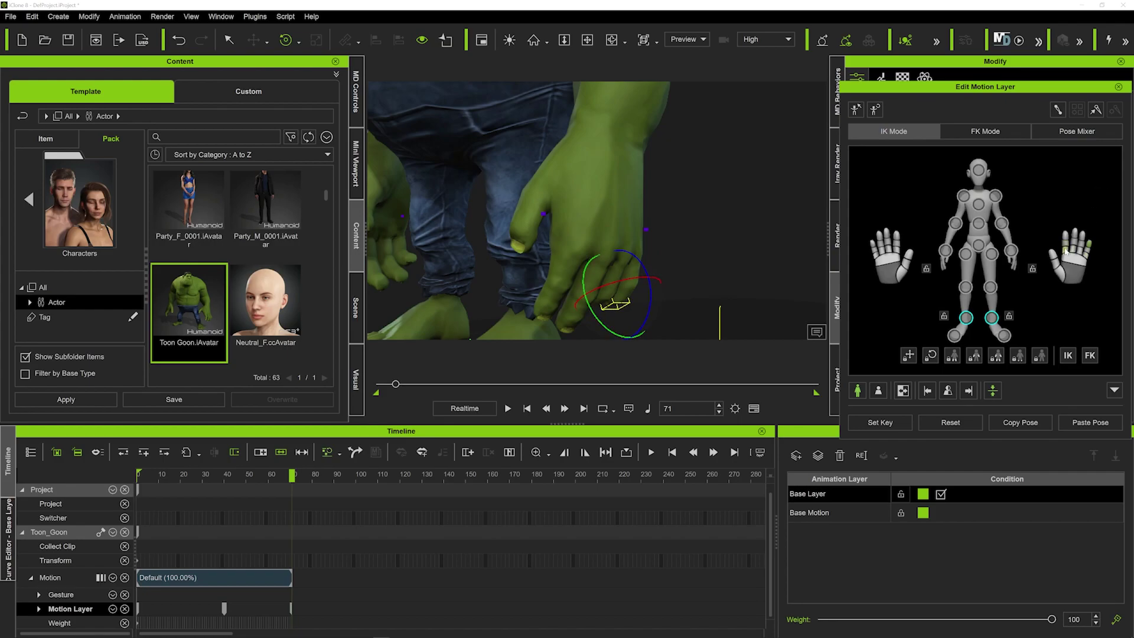
pyautogui.click(1066, 251)
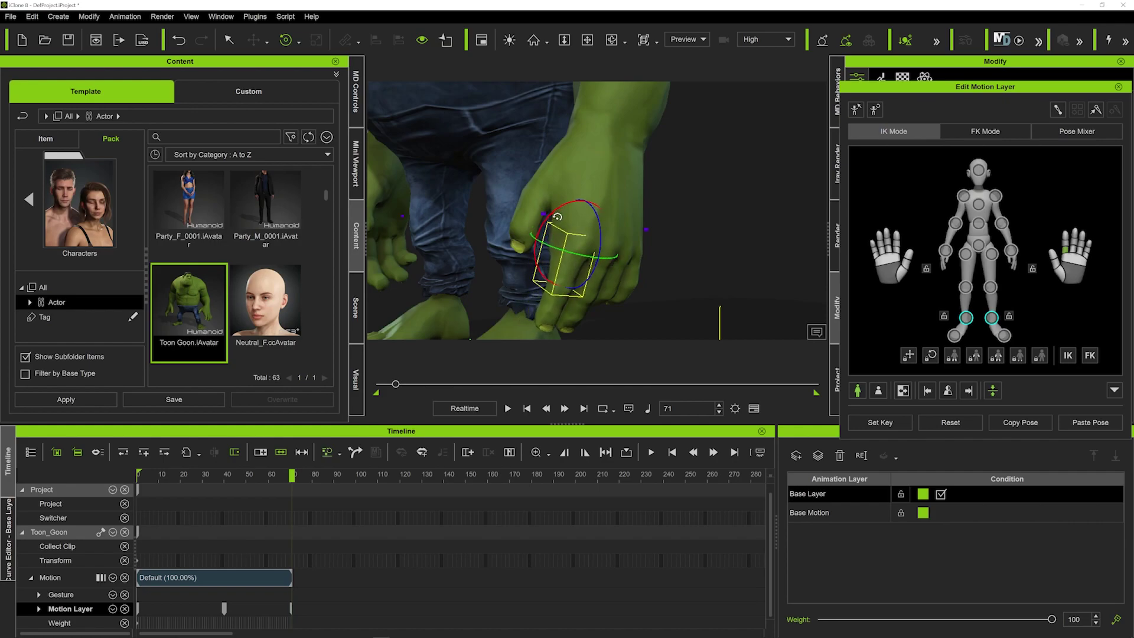
pyautogui.moveTo(558, 217); pyautogui.dragTo(567, 217)
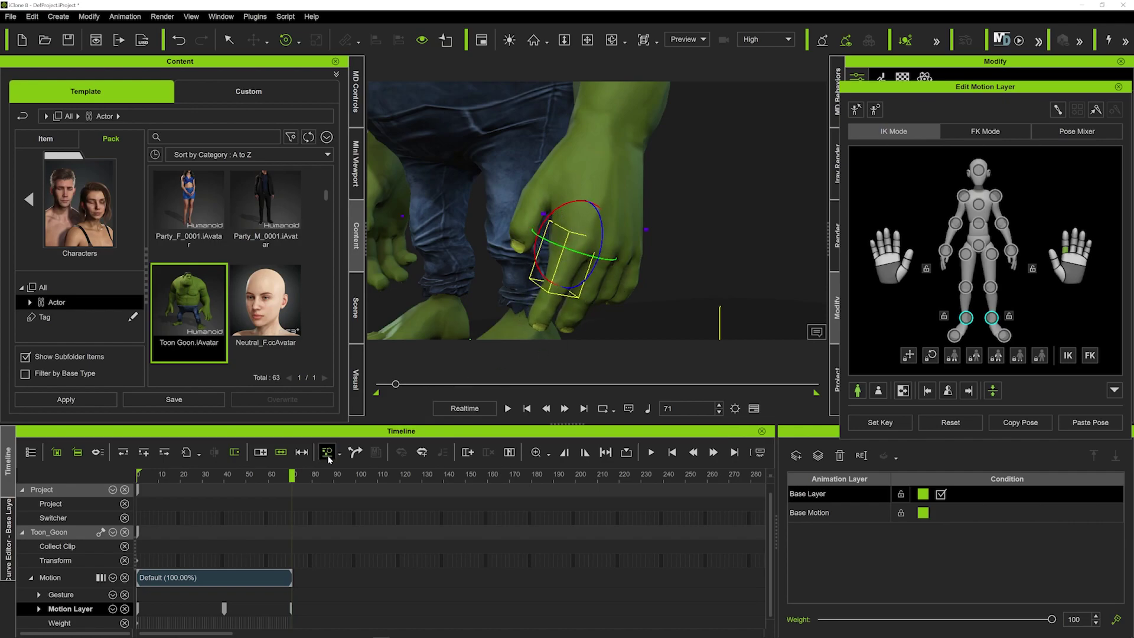
# Replay the animation from frame 0 several times to check the fist closing and reopening.
pyautogui.press('Home')
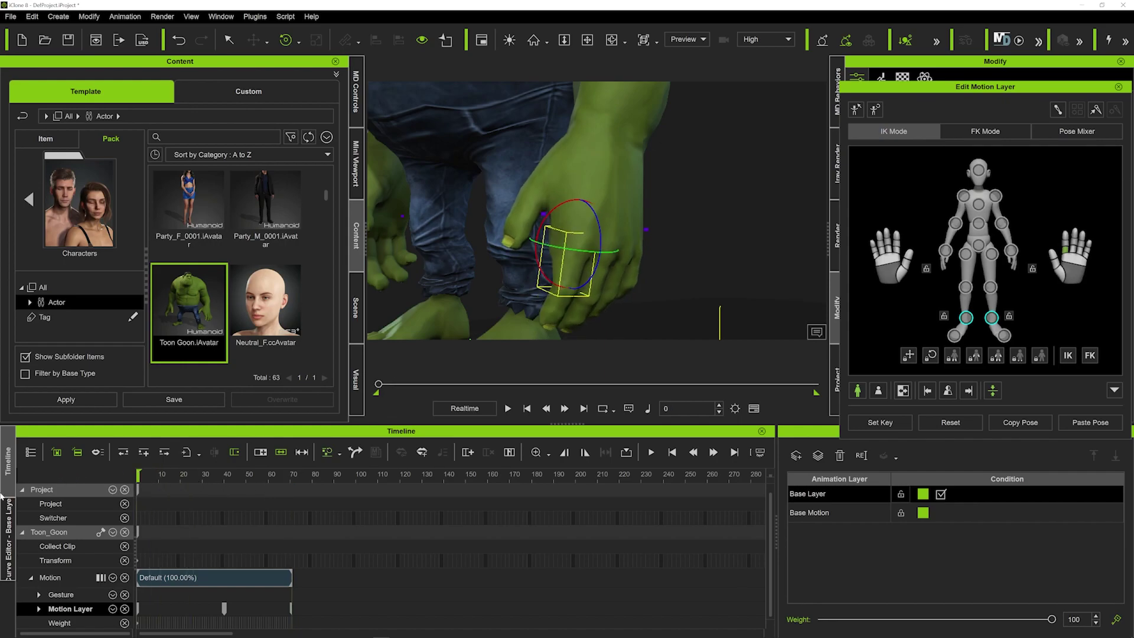
pyautogui.press('space')
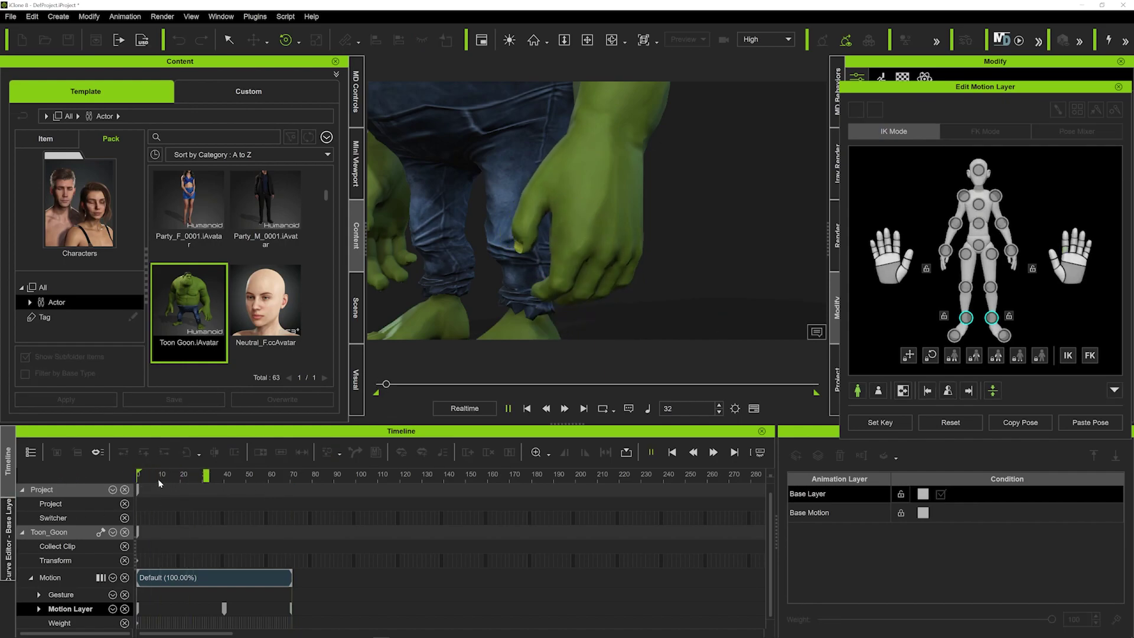
pyautogui.press('space')
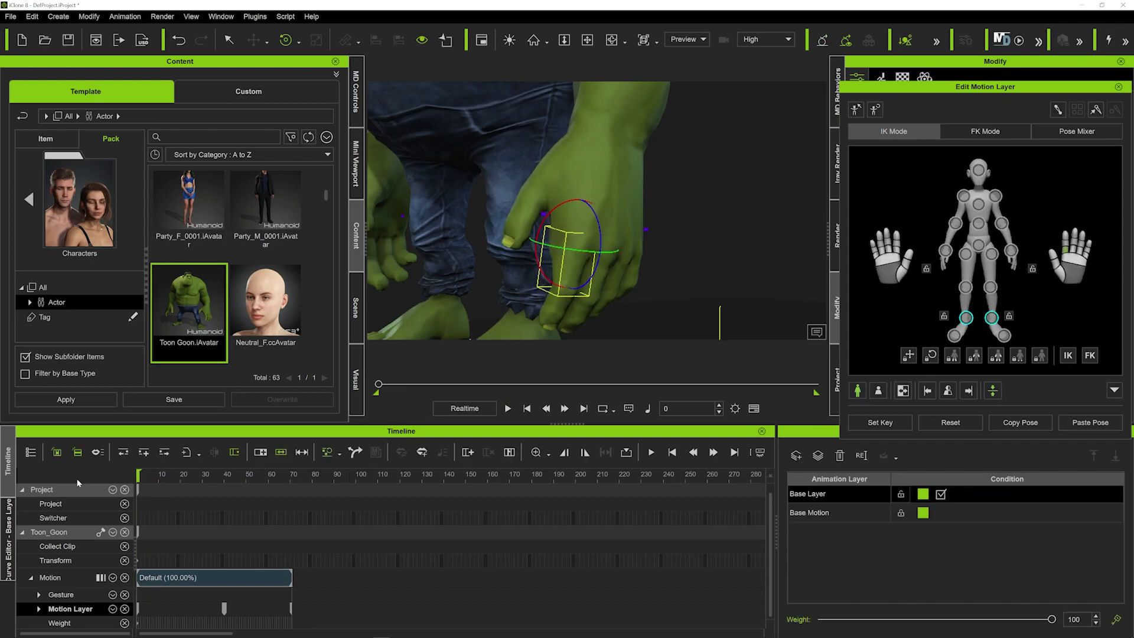
pyautogui.click(950, 422)
pyautogui.press('space')
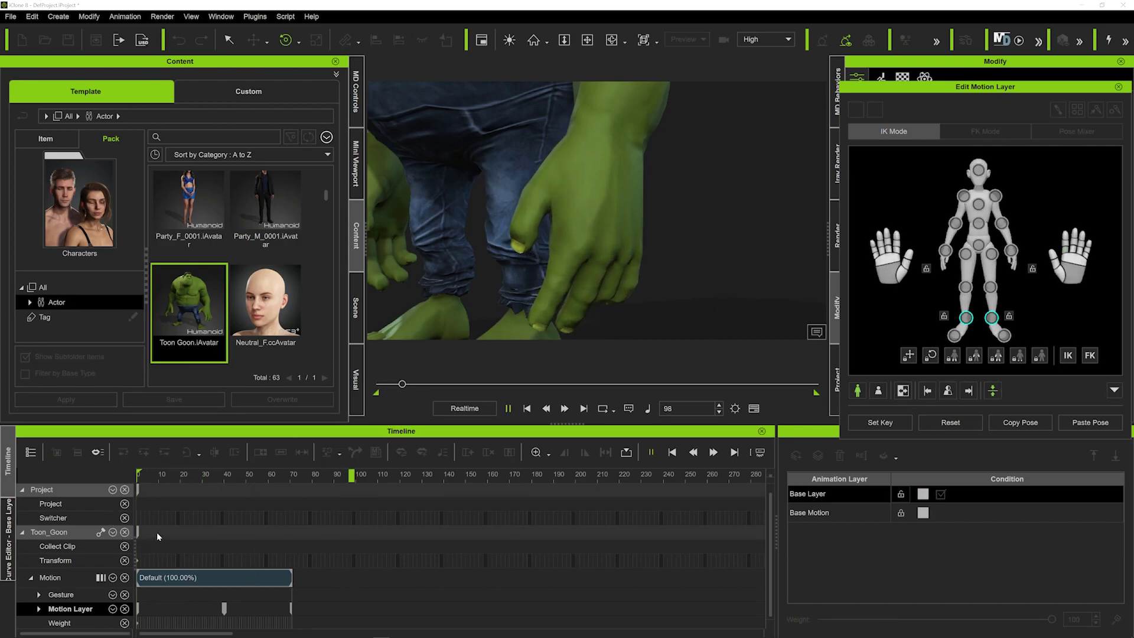
pyautogui.press('space')
pyautogui.moveTo(166, 473); pyautogui.dragTo(71, 470)
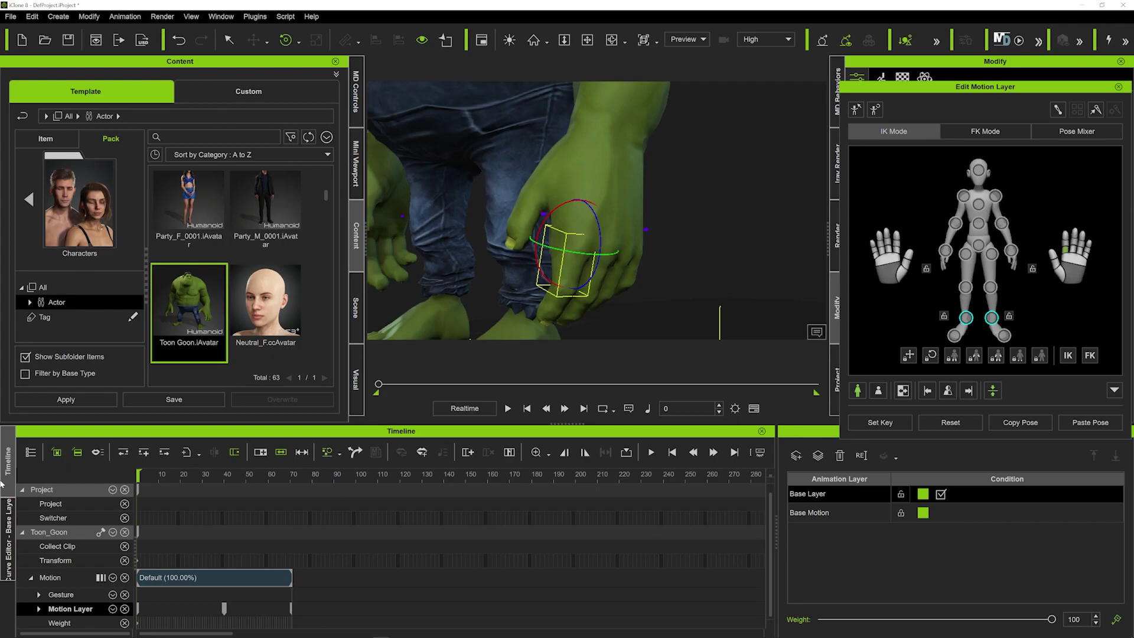
pyautogui.press('space')
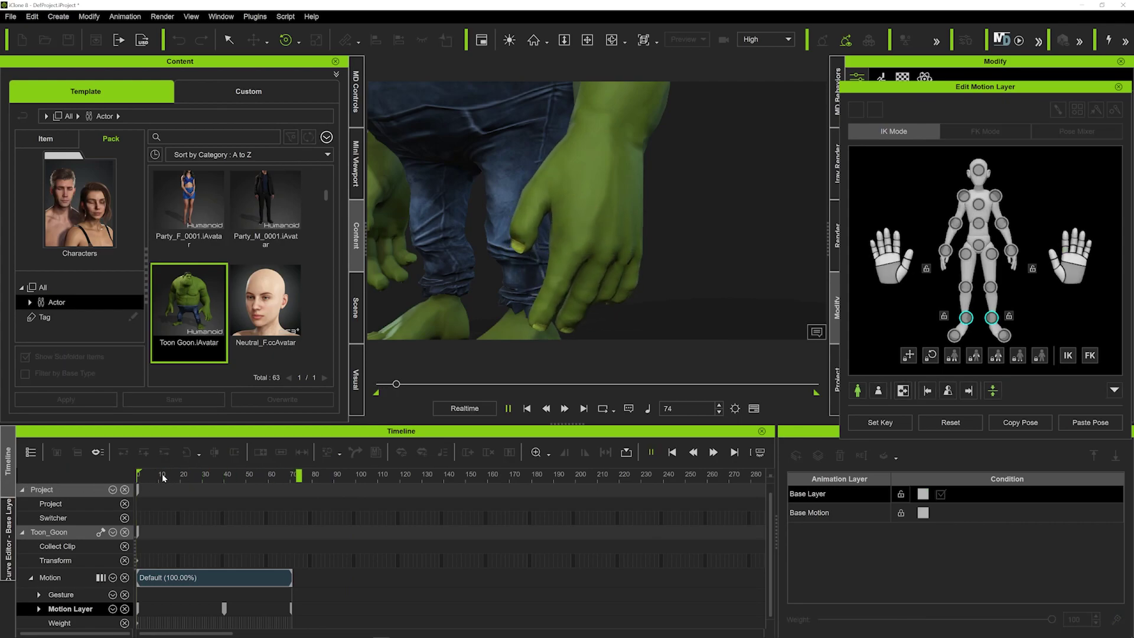
pyautogui.press('space')
# Copy the Motion Layer fist key from frame 40 to about frame 54 to hold the fist, and replay the animation.
pyautogui.moveTo(225, 611); pyautogui.dragTo(256, 615)
pyautogui.press('space')
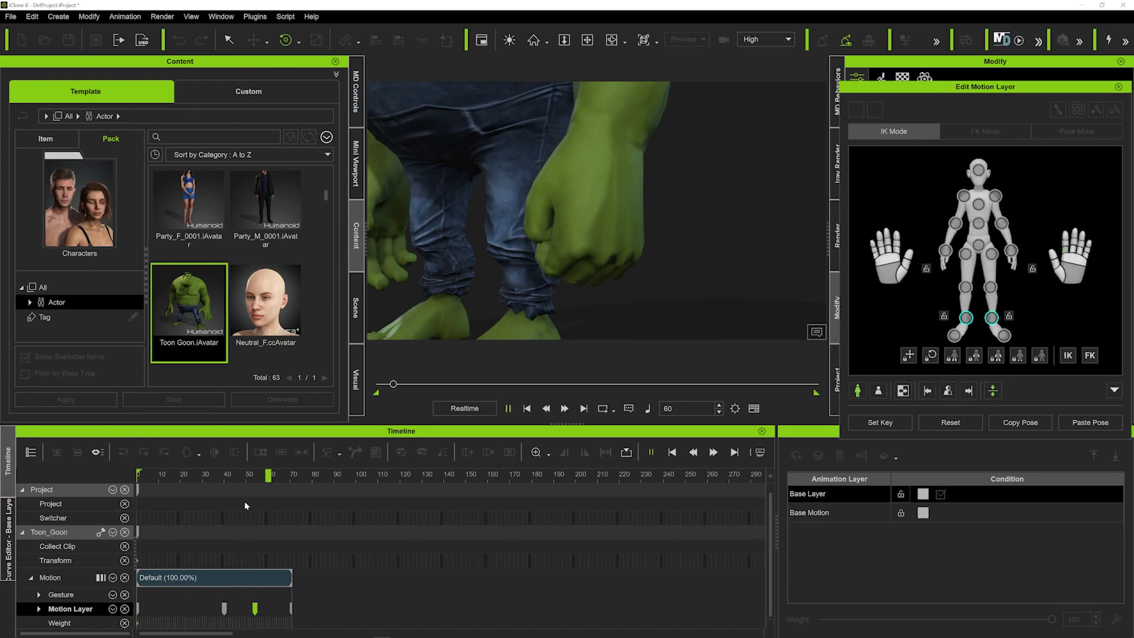
pyautogui.press('space')
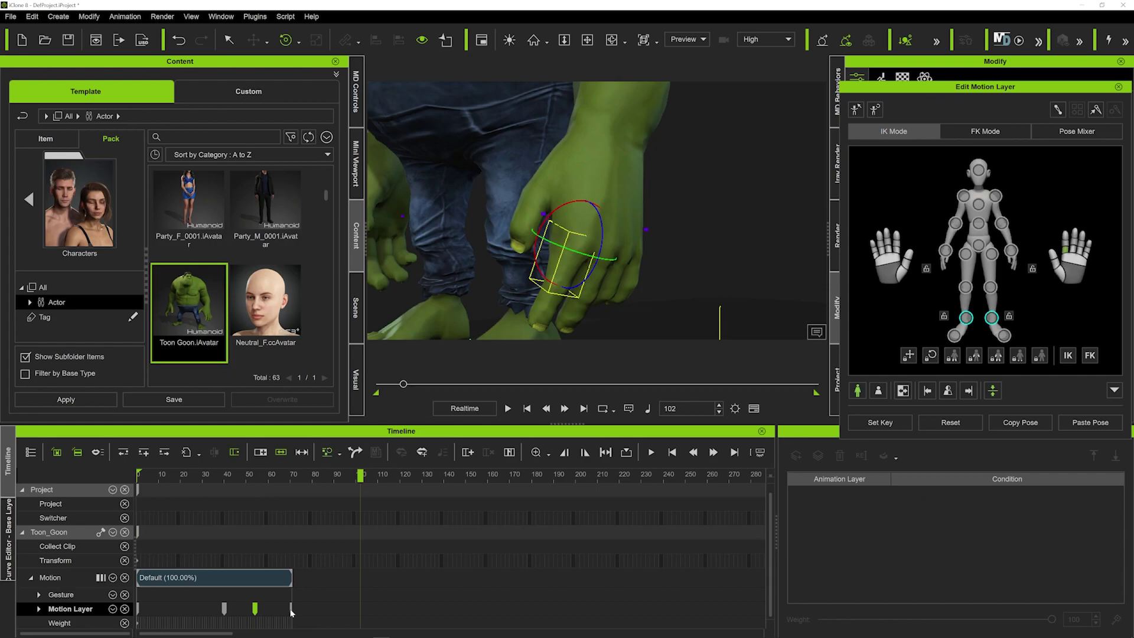
# Set a key for the relaxed hand pose at frame 133.
pyautogui.click(290, 613)
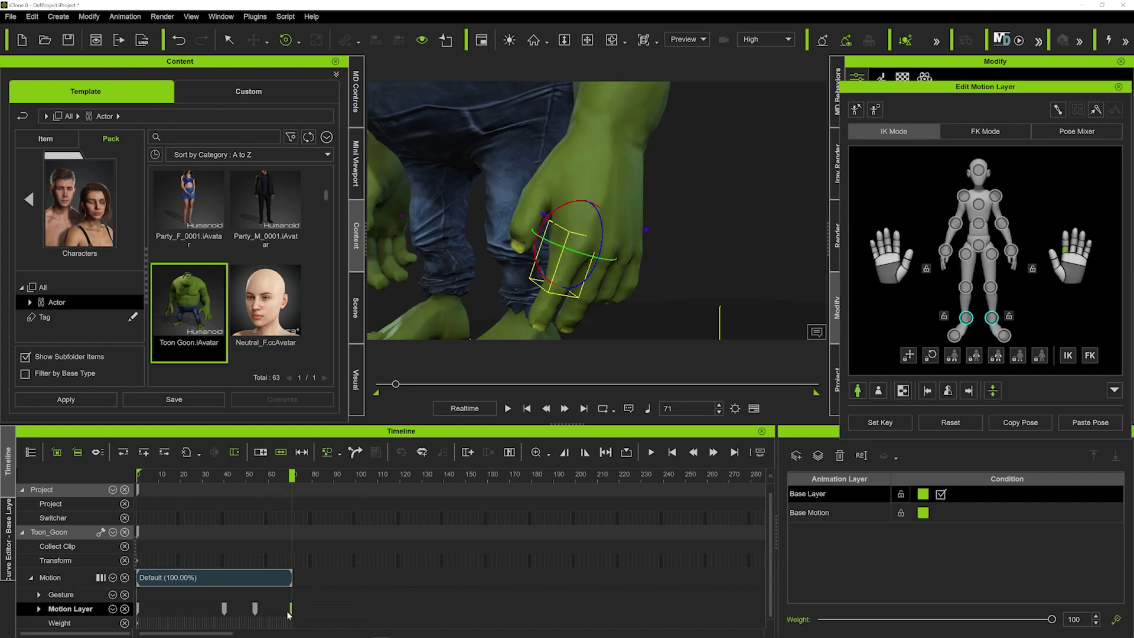
pyautogui.moveTo(293, 610)
pyautogui.mouseDown()
pyautogui.moveTo(314, 609)
pyautogui.moveTo(303, 609)
pyautogui.mouseUp()
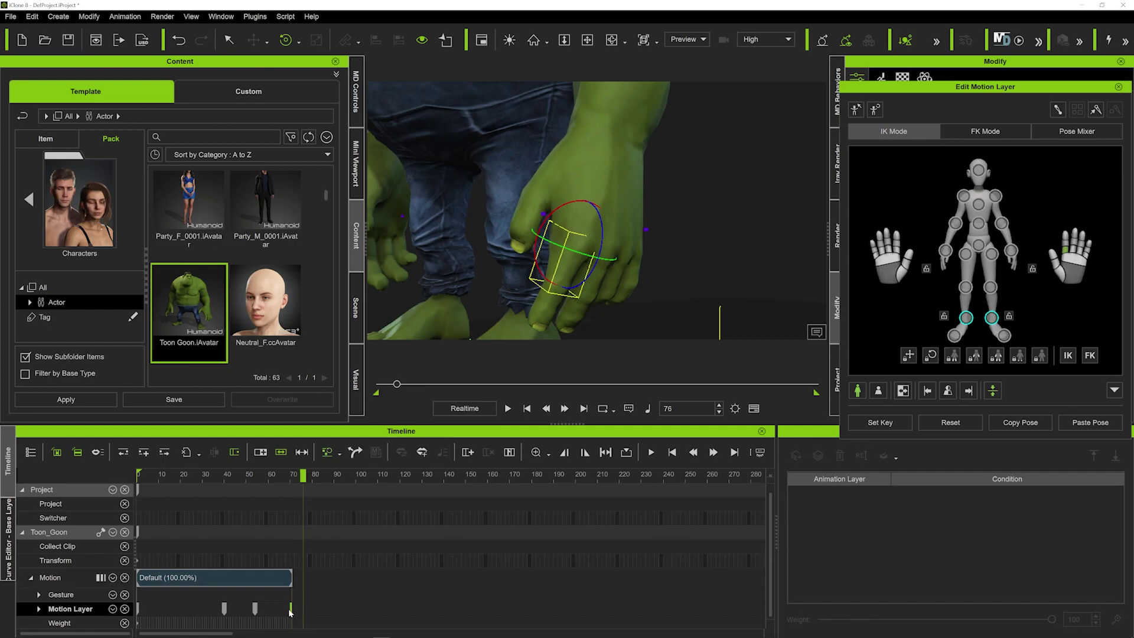
pyautogui.click(291, 610)
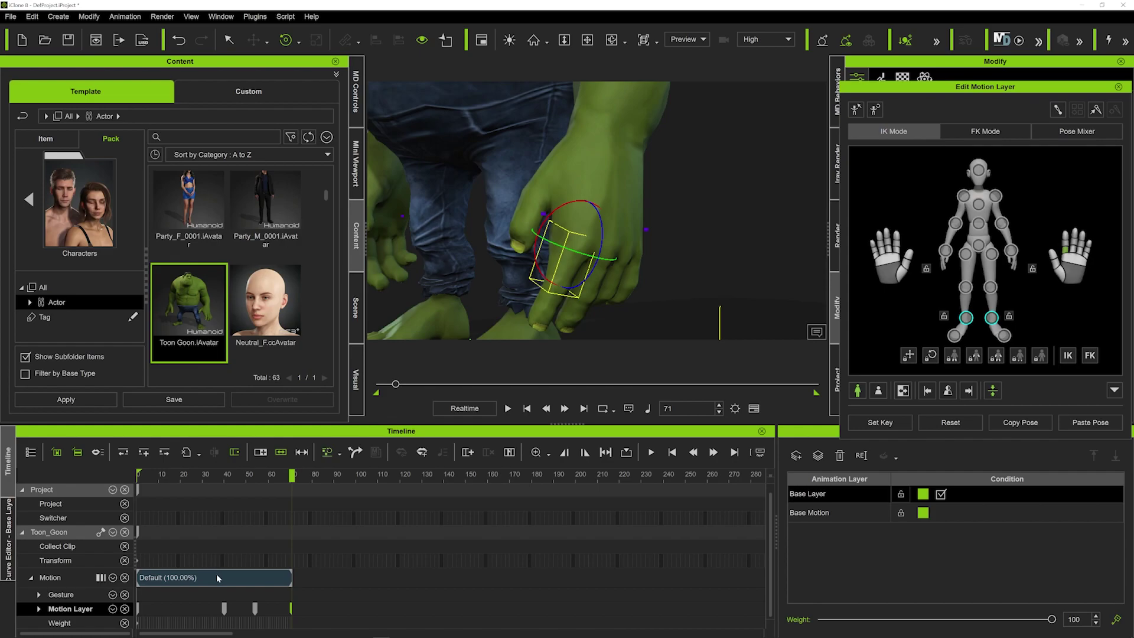
pyautogui.moveTo(292, 475); pyautogui.dragTo(428, 476)
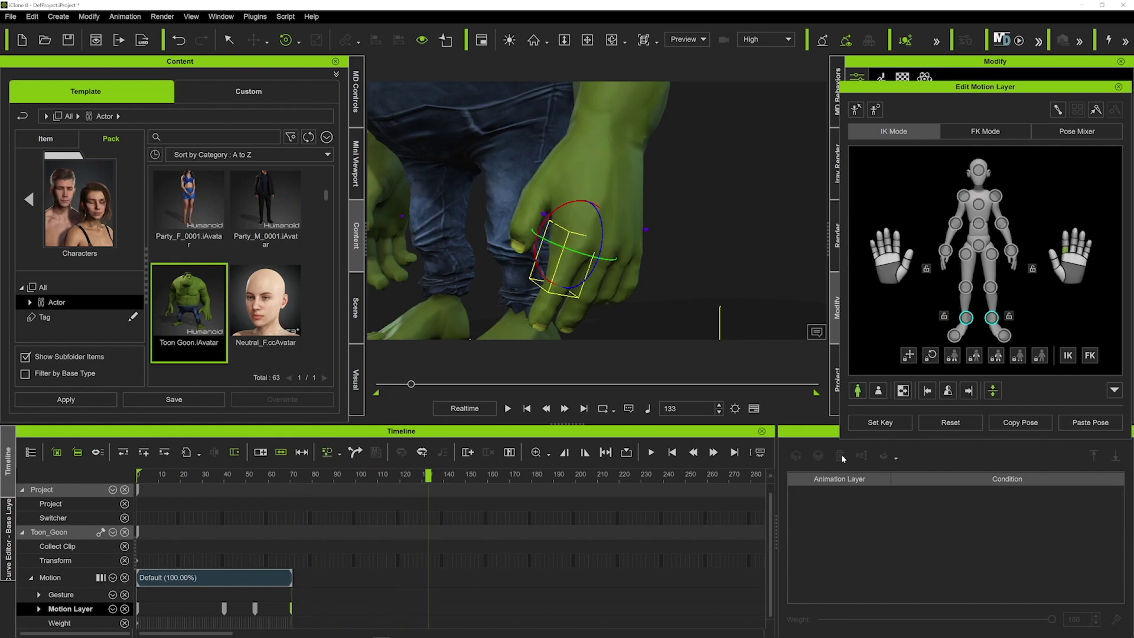
pyautogui.click(876, 423)
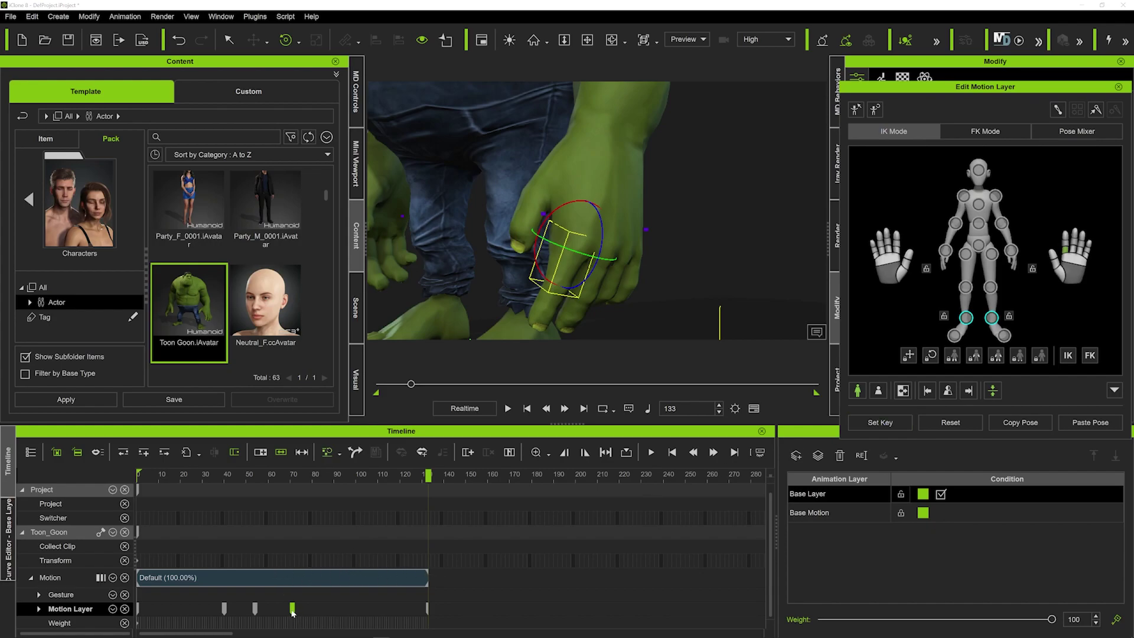
# Move the Motion Layer key from frame 71 to frame 117 and replay the animation.
pyautogui.moveTo(292, 612); pyautogui.dragTo(302, 612)
pyautogui.moveTo(392, 608); pyautogui.dragTo(393, 609)
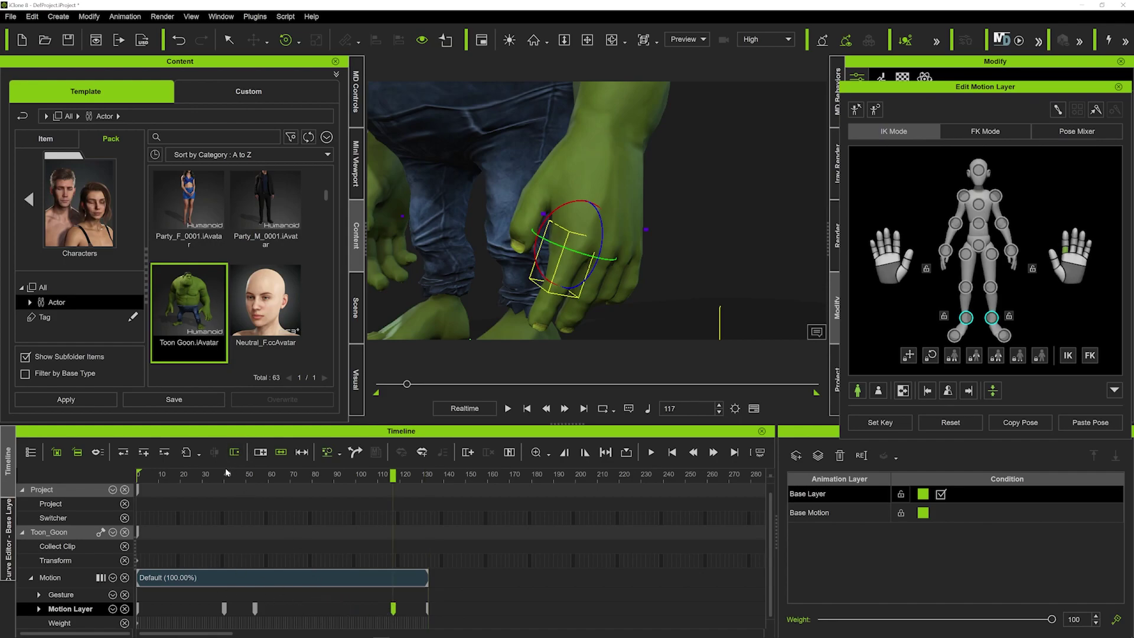
pyautogui.click(197, 478)
pyautogui.press('space')
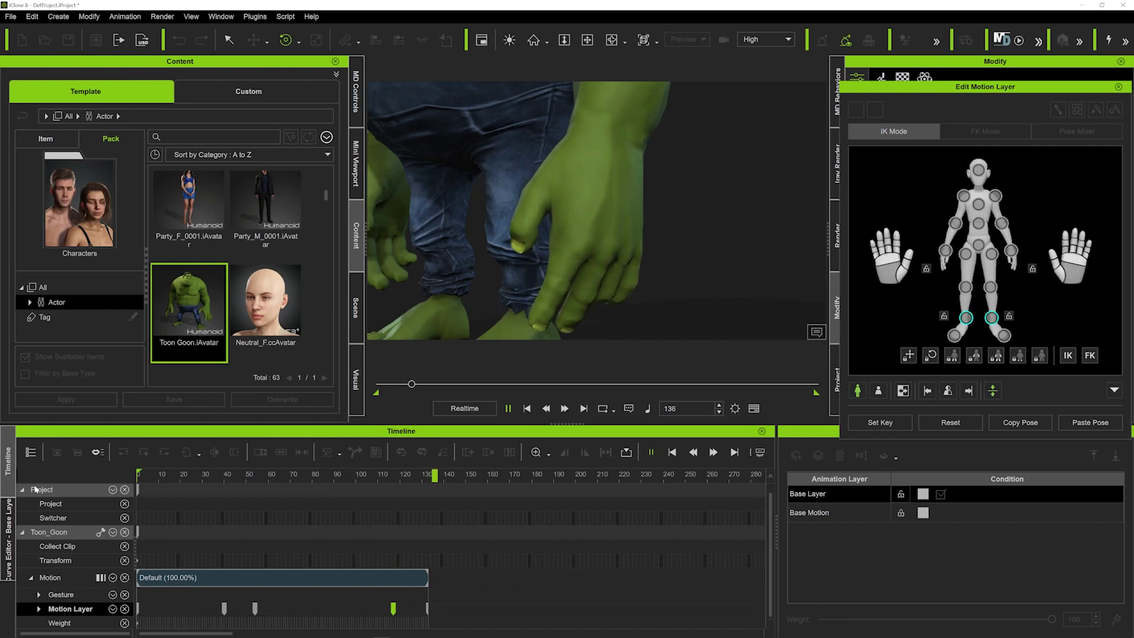
pyautogui.press('space')
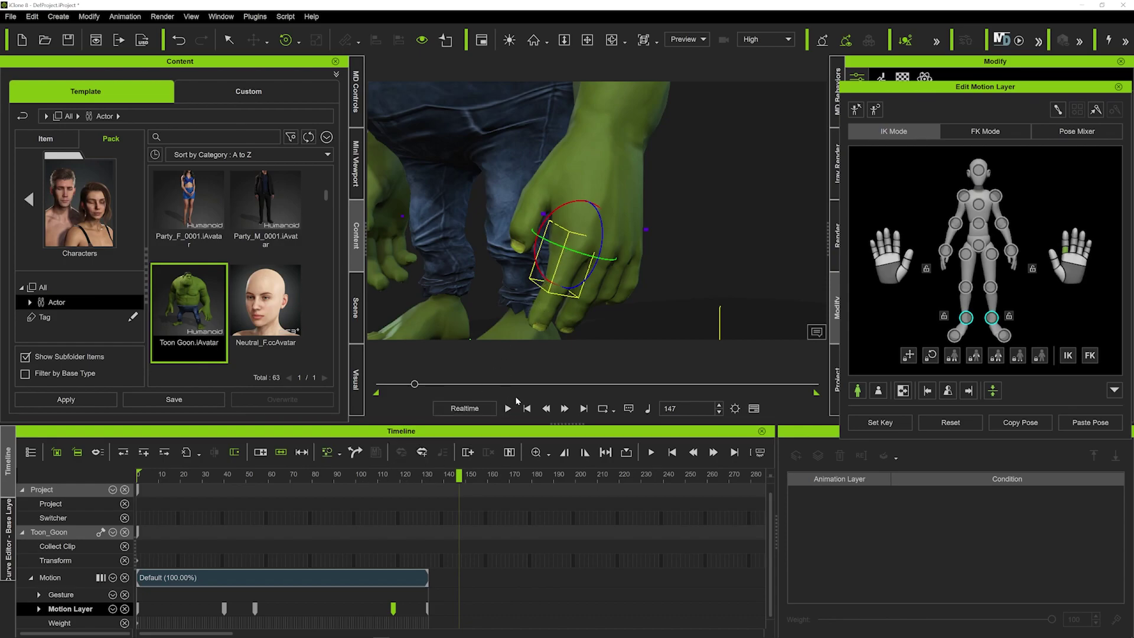
# At frame 179, straighten the left hand's fingers and adjust individual fingers into a new open pose.
pyautogui.moveTo(459, 476); pyautogui.dragTo(529, 477)
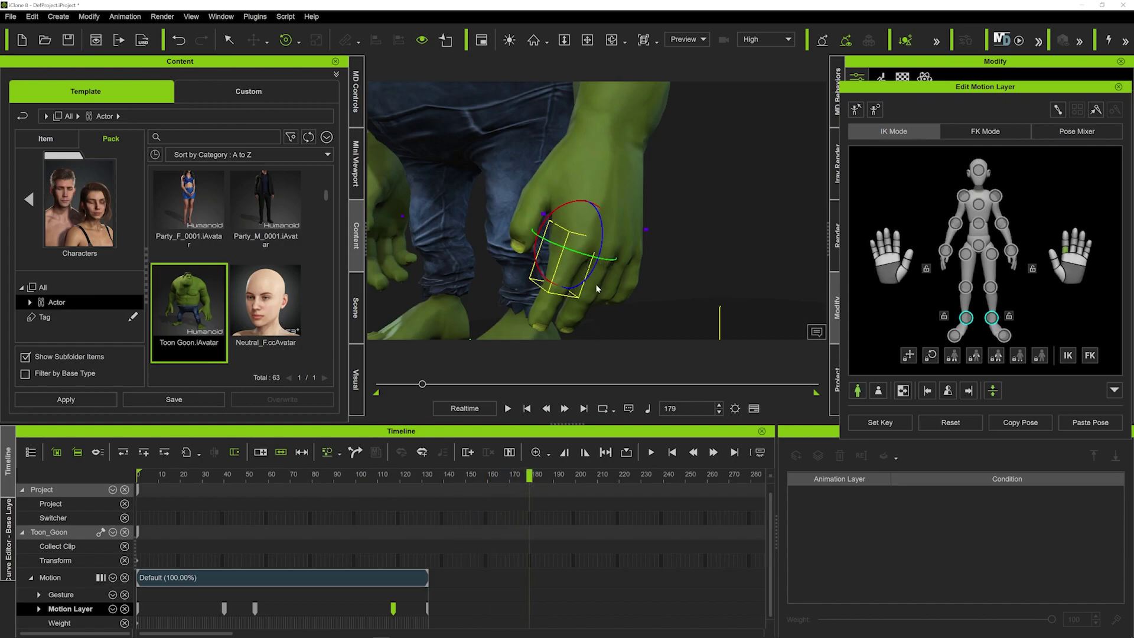
pyautogui.moveTo(1076, 263); pyautogui.dragTo(1088, 116)
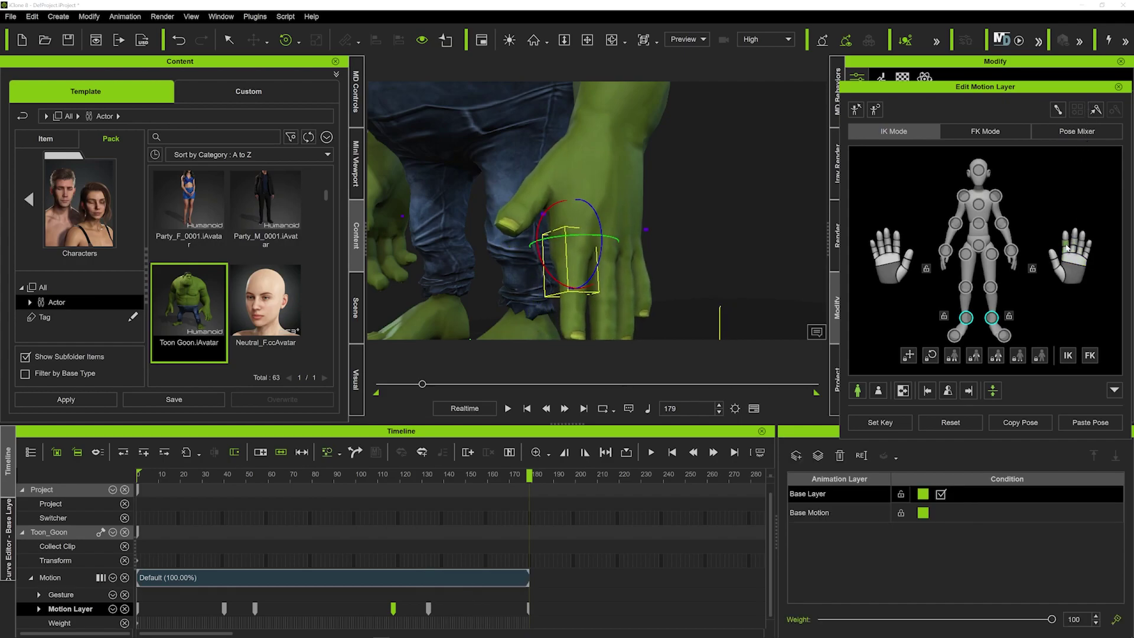
pyautogui.moveTo(1066, 249); pyautogui.dragTo(1061, 351)
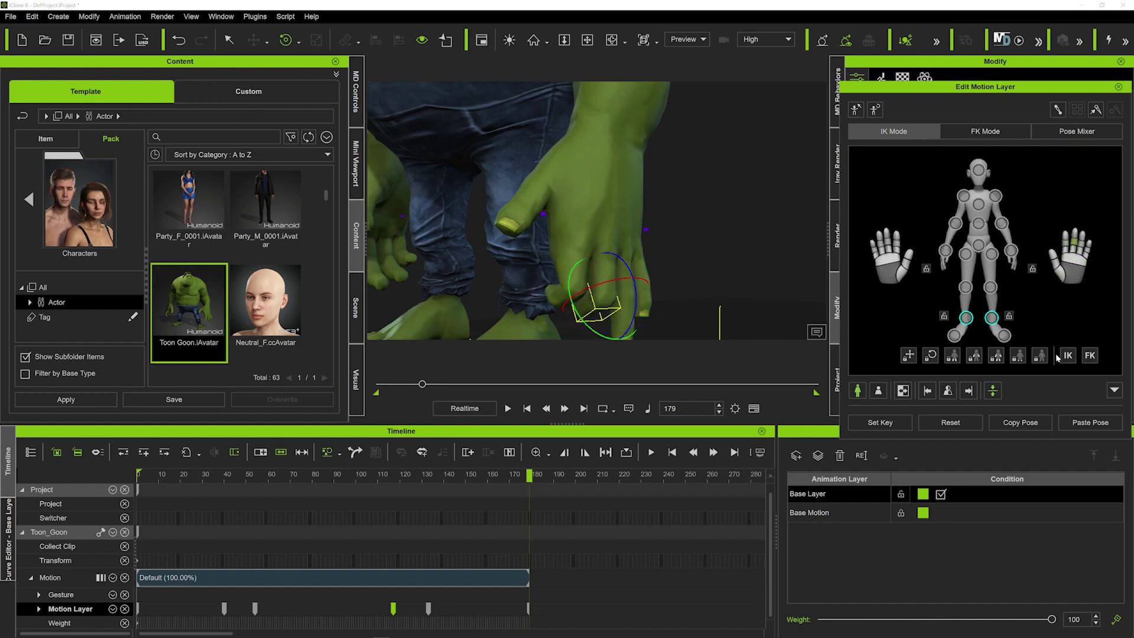
# Play back the extended hand animation from the start with both hands and feet in view.
pyautogui.moveTo(627, 278)
pyautogui.keyDown('alt'); pyautogui.mouseDown(button='middle')
pyautogui.moveTo(631, 236)
pyautogui.moveTo(627, 278)
pyautogui.mouseUp(button='middle'); pyautogui.keyUp('alt')
pyautogui.scroll(-1, 630, 236)
pyautogui.press('space')
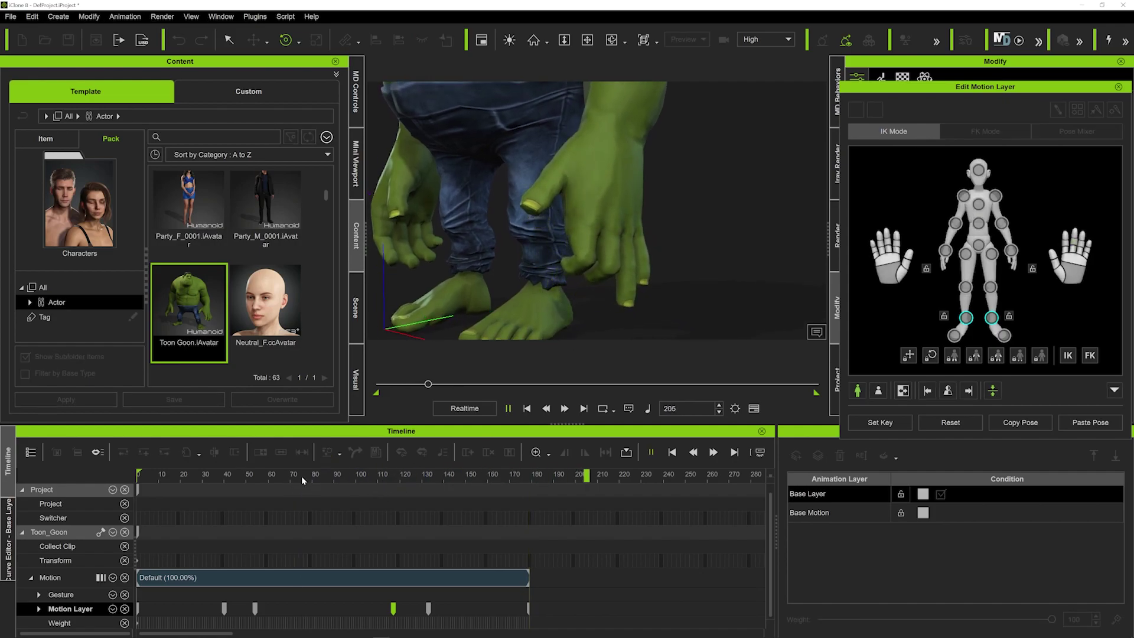
pyautogui.click(508, 408)
pyautogui.click(527, 408)
pyautogui.click(508, 408)
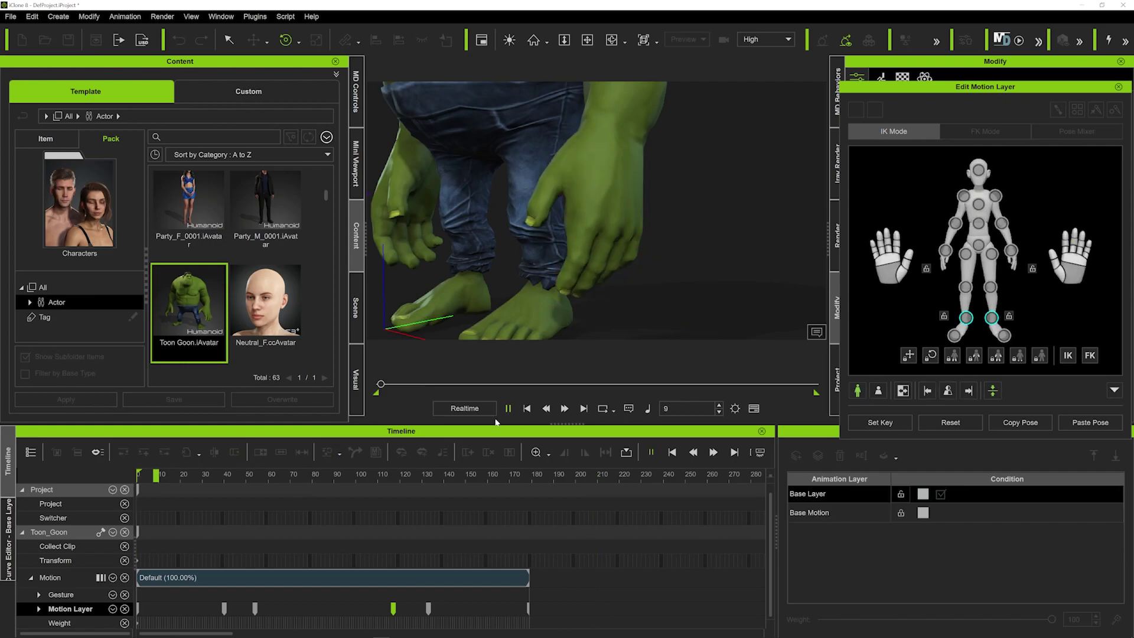